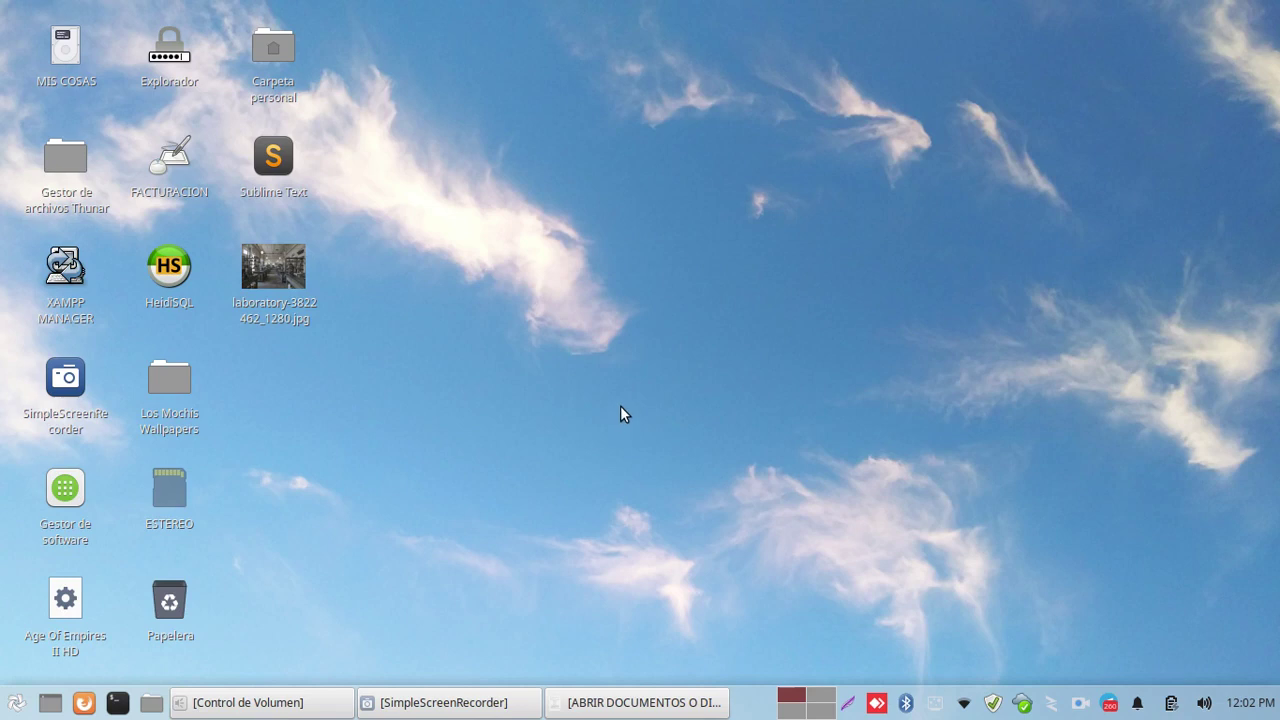
Launch GIMP by searching 'gimp' in the Whisker Menu
click(14, 704)
text(G)
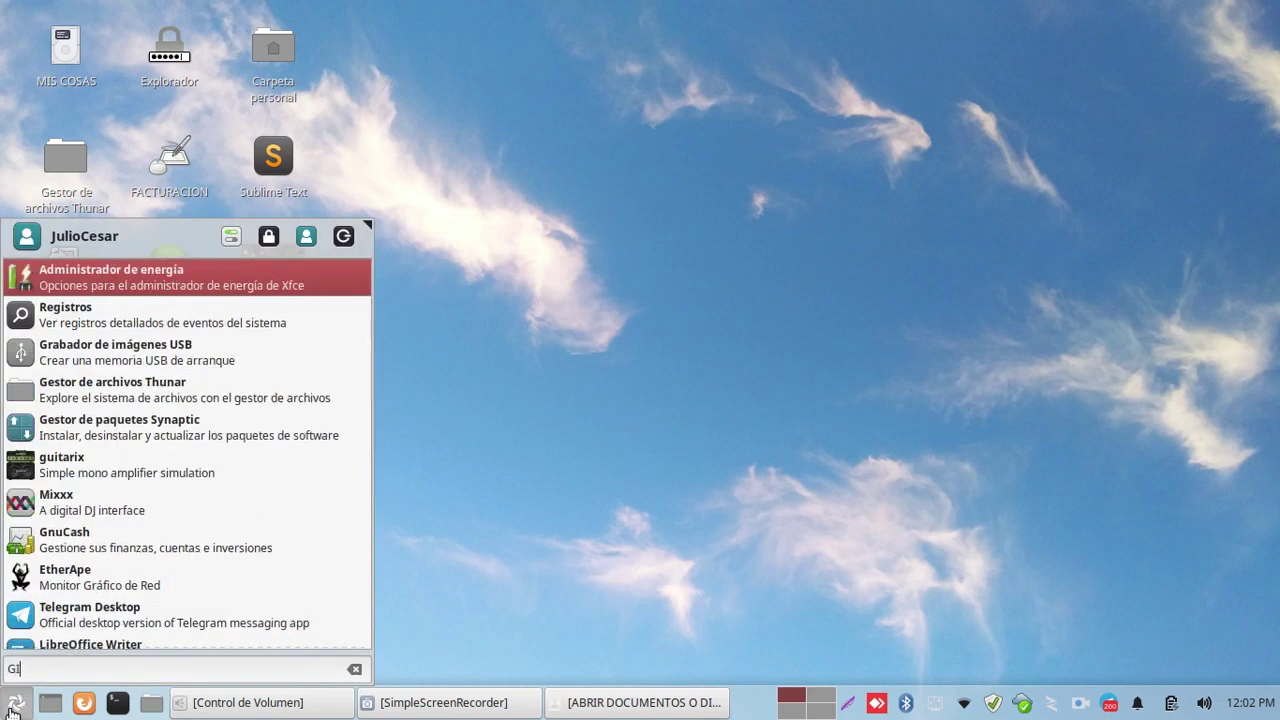
text(IMP)
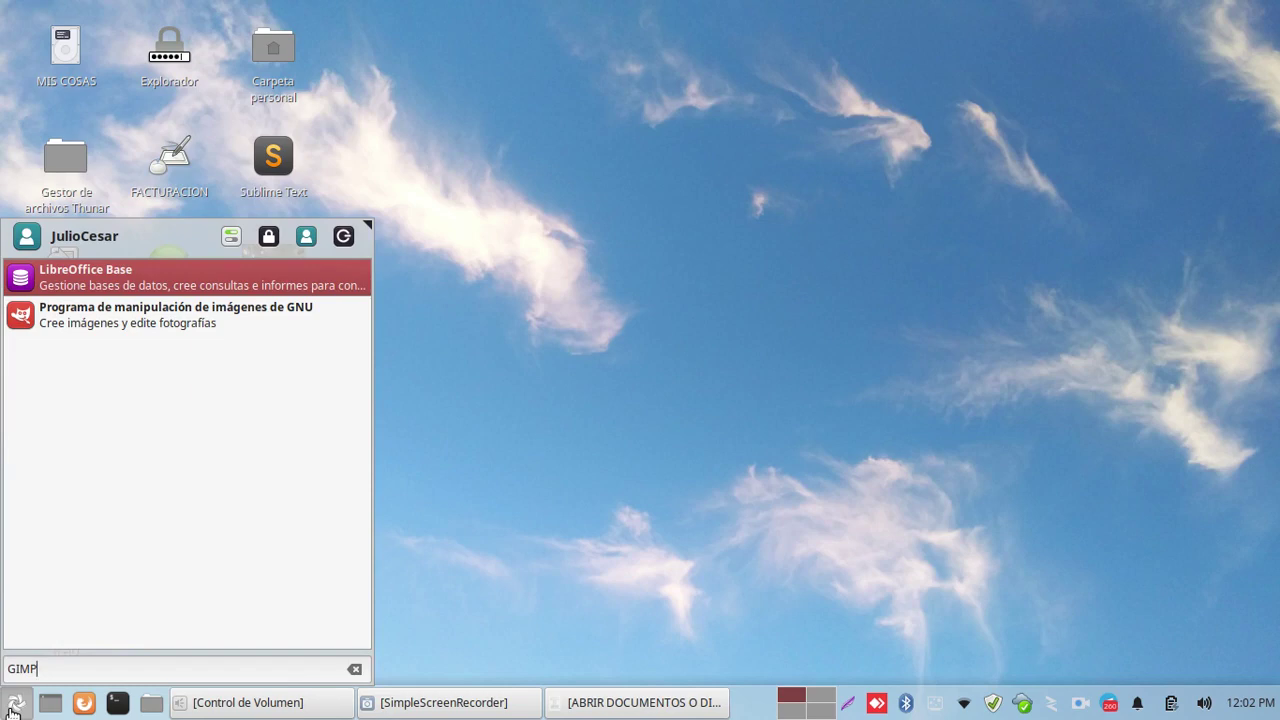
key(BackSpace)
key(BackSpace)
key(BackSpace)
key(BackSpace)
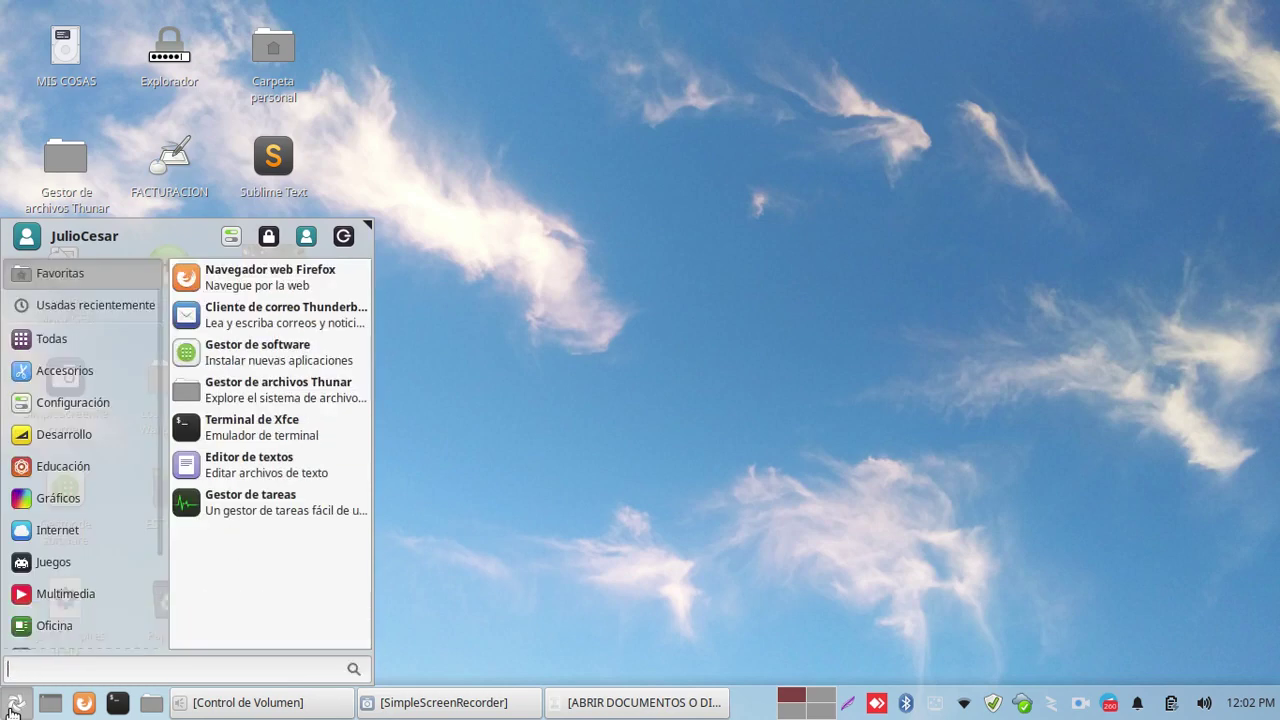
text(GIMP)
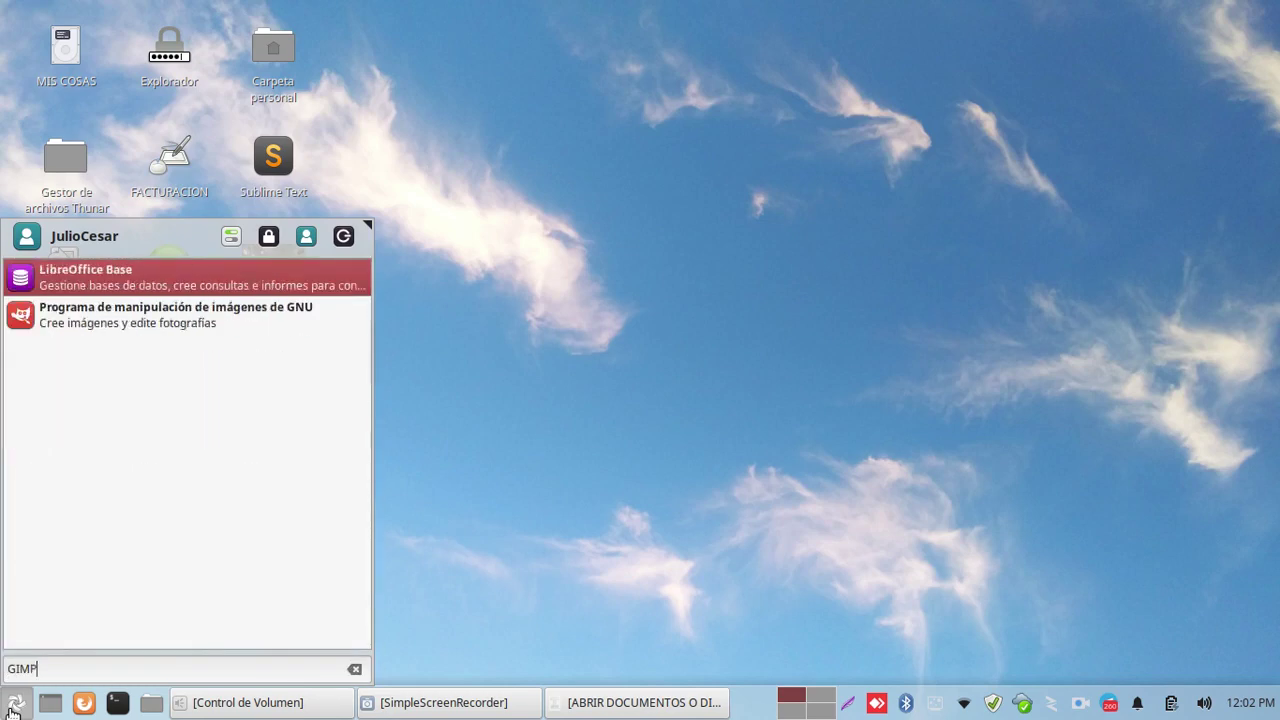
key(BackSpace)
key(BackSpace)
key(BackSpace)
key(BackSpace)
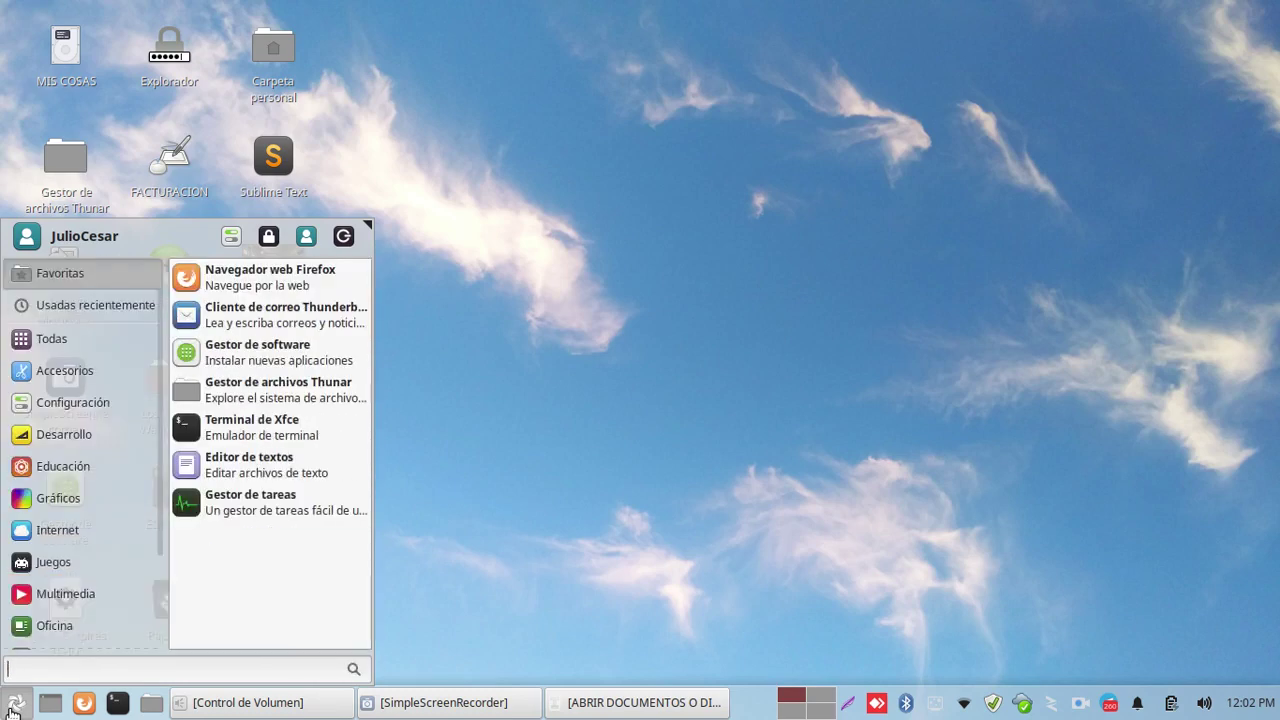
text(gimp)
key(Return)
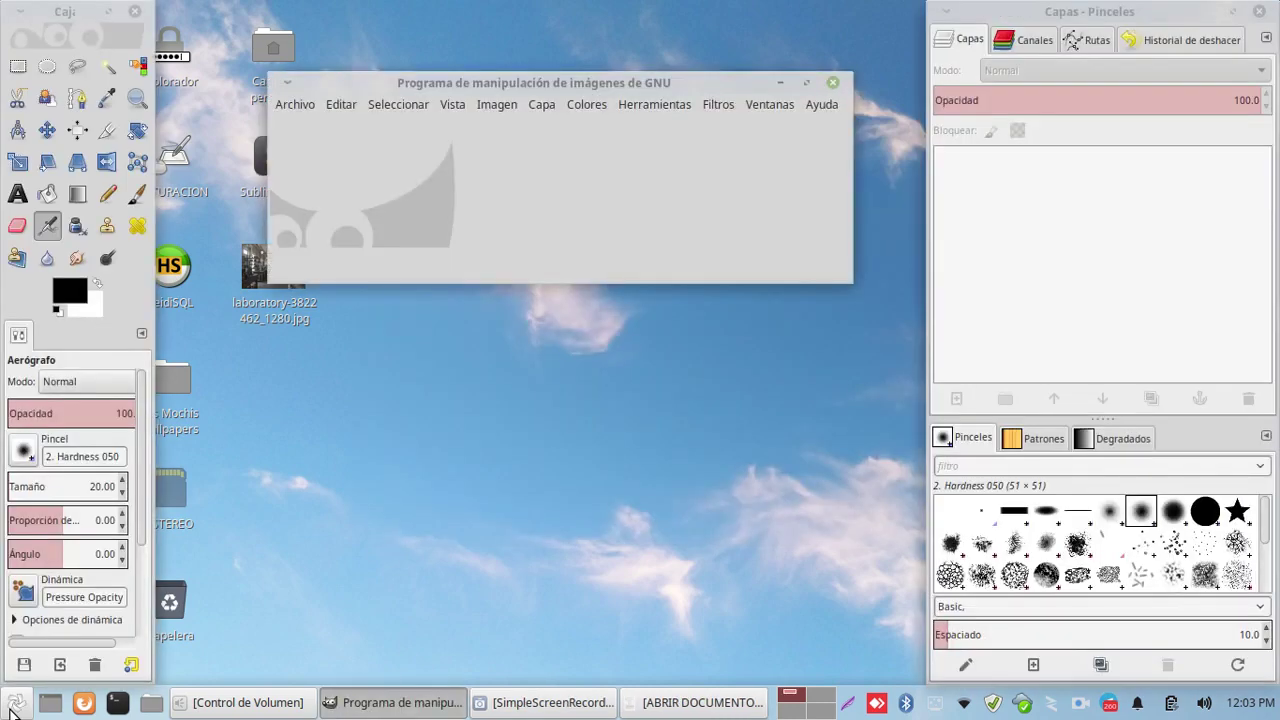
Open laboratory-3822462_1280.jpg in GIMP and add a white (Blanco) layer mask to its layer
mouse_move(286, 322)
mouse_down()
mouse_move(392, 452)
mouse_move(440, 198)
mouse_up()
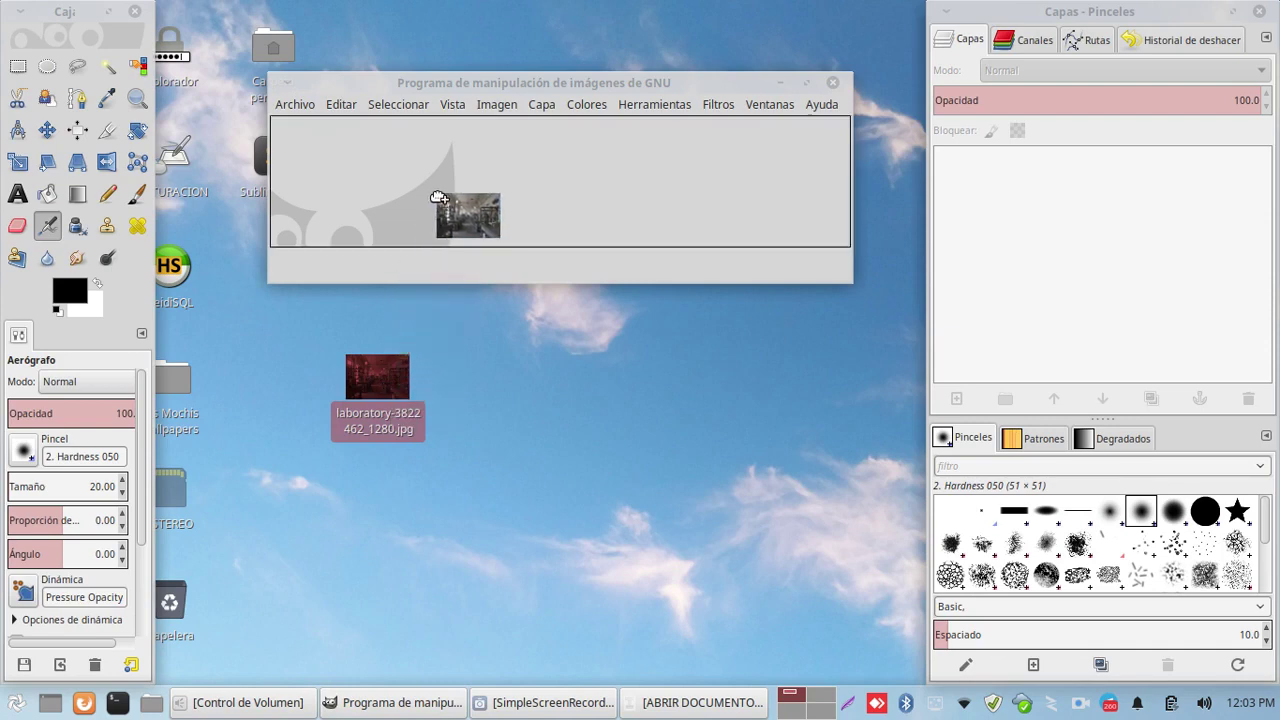
drag(440, 198, 495, 195)
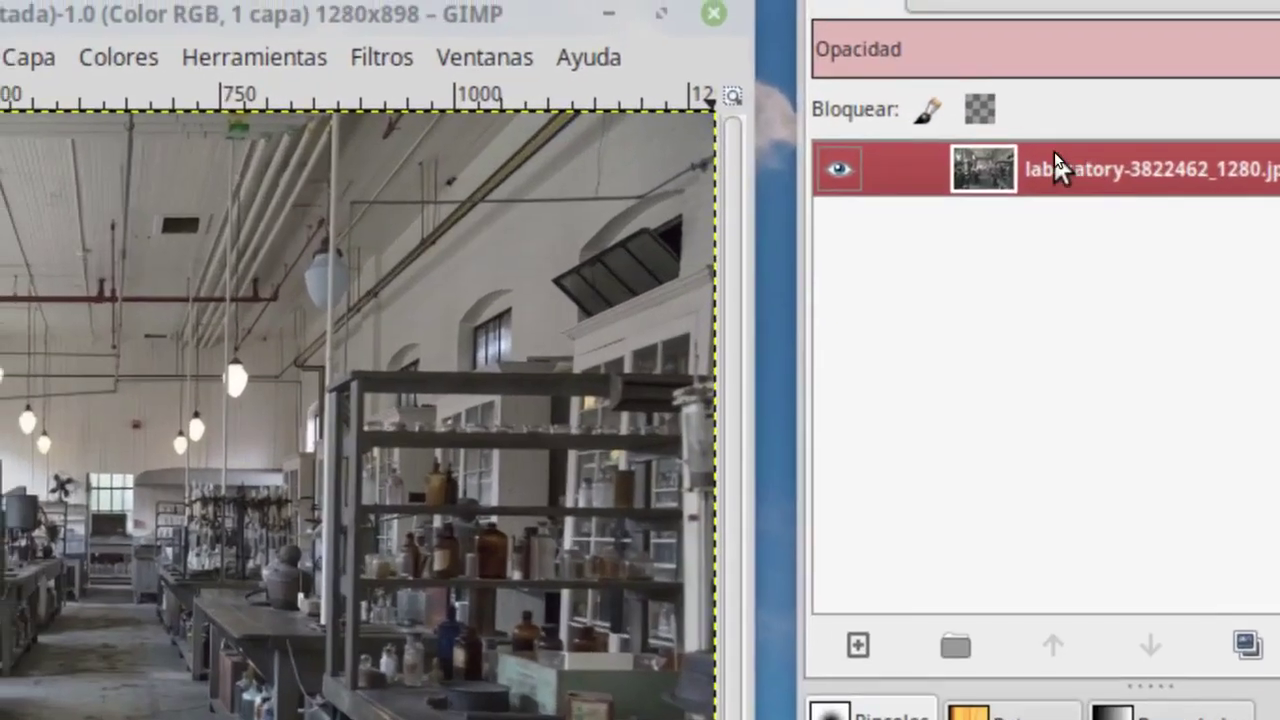
right_click(1074, 166)
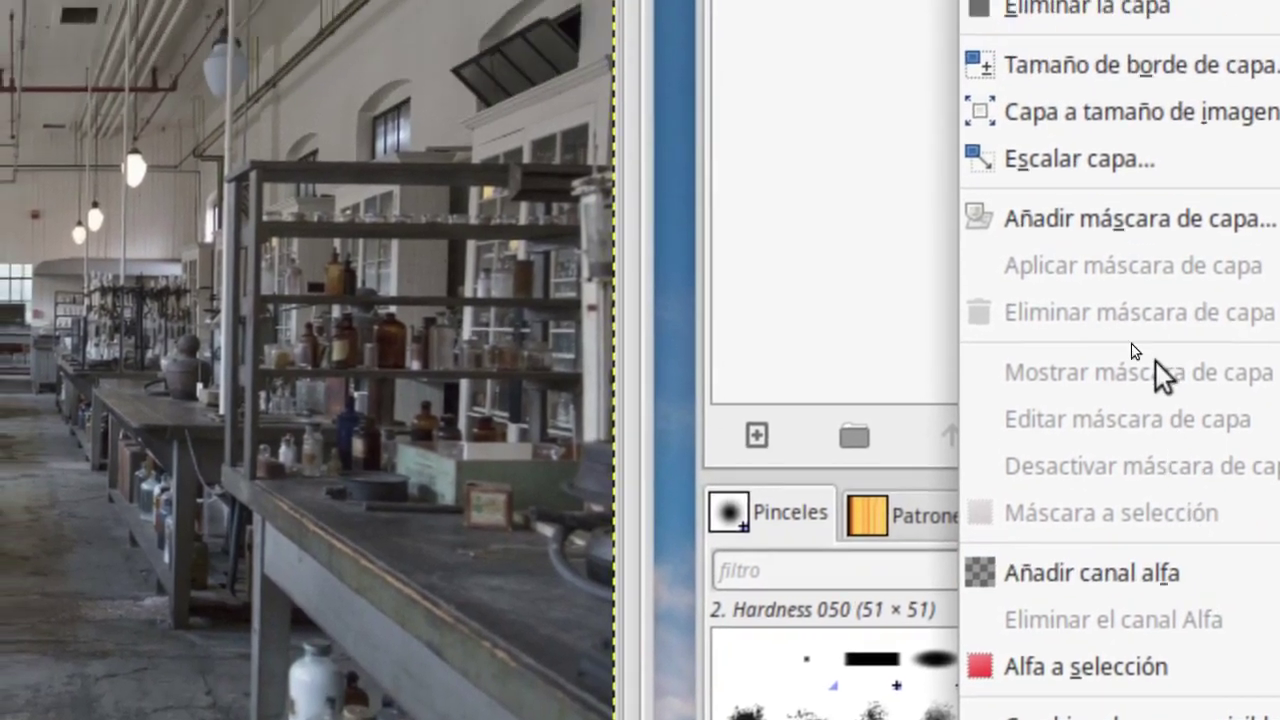
click(971, 249)
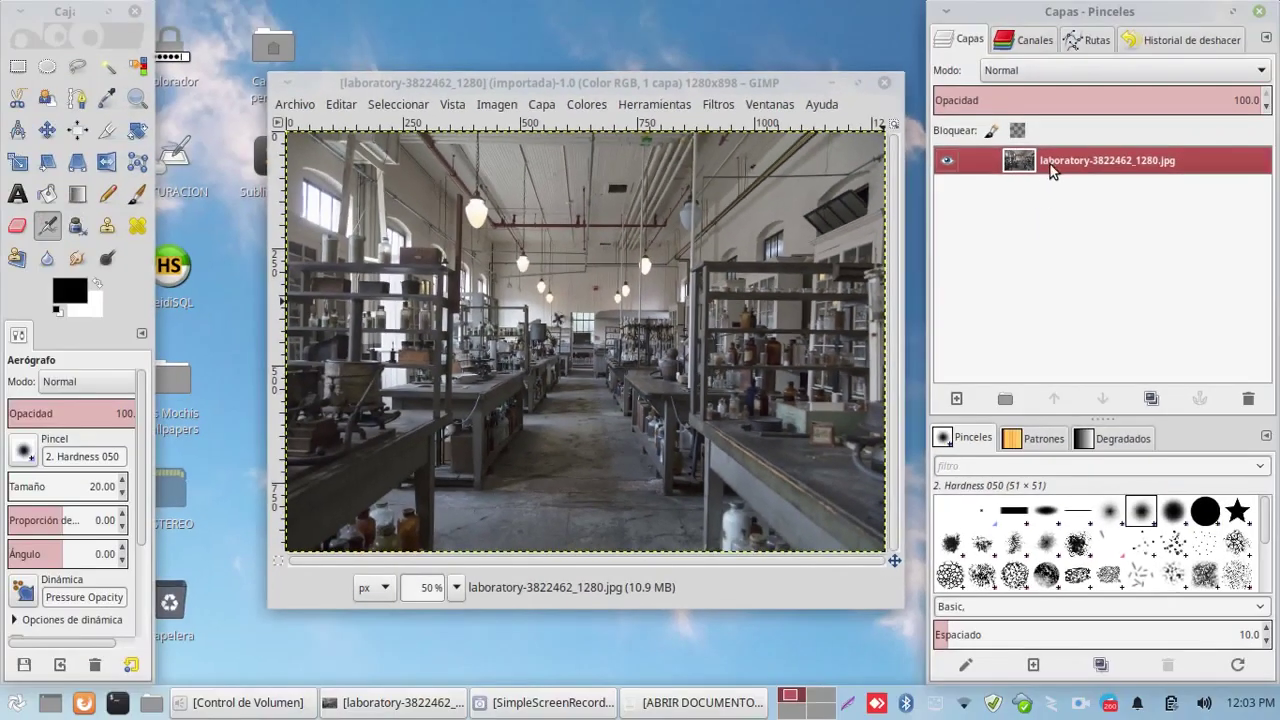
right_click(1050, 164)
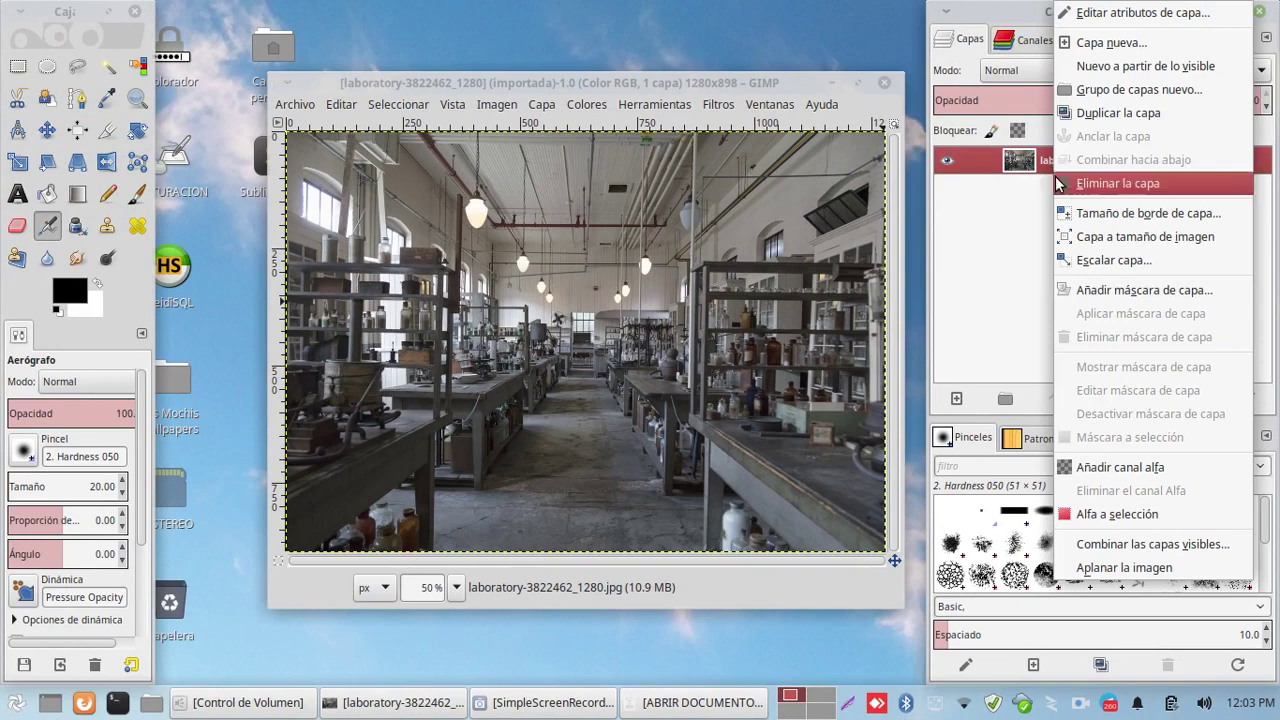
click(1170, 291)
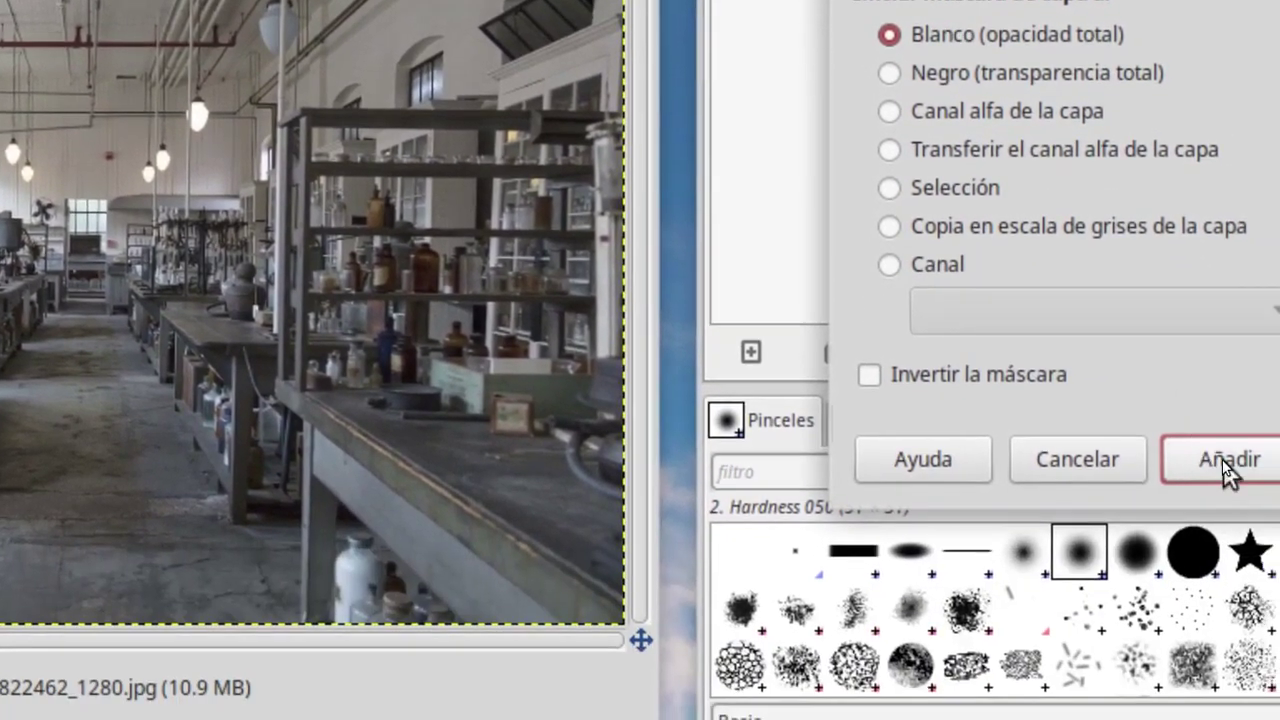
click(1228, 462)
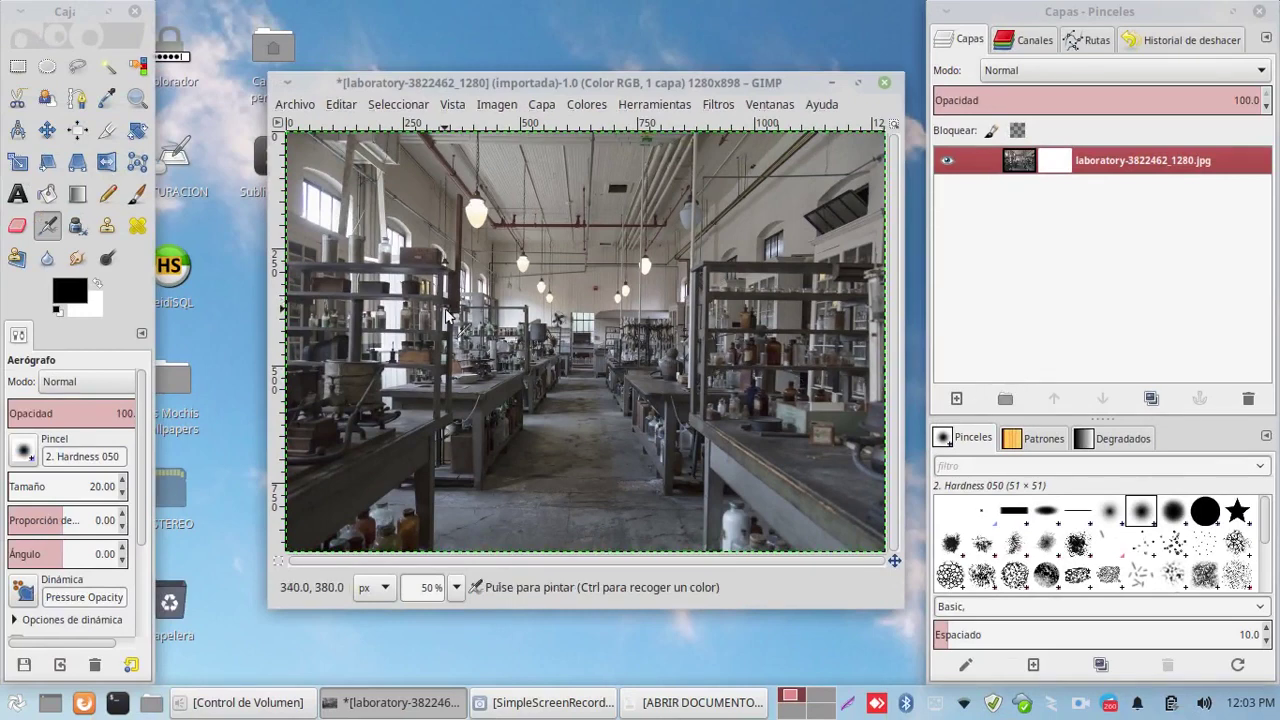
Draw linear Blend gradients on the layer mask so the left side fades out
click(80, 198)
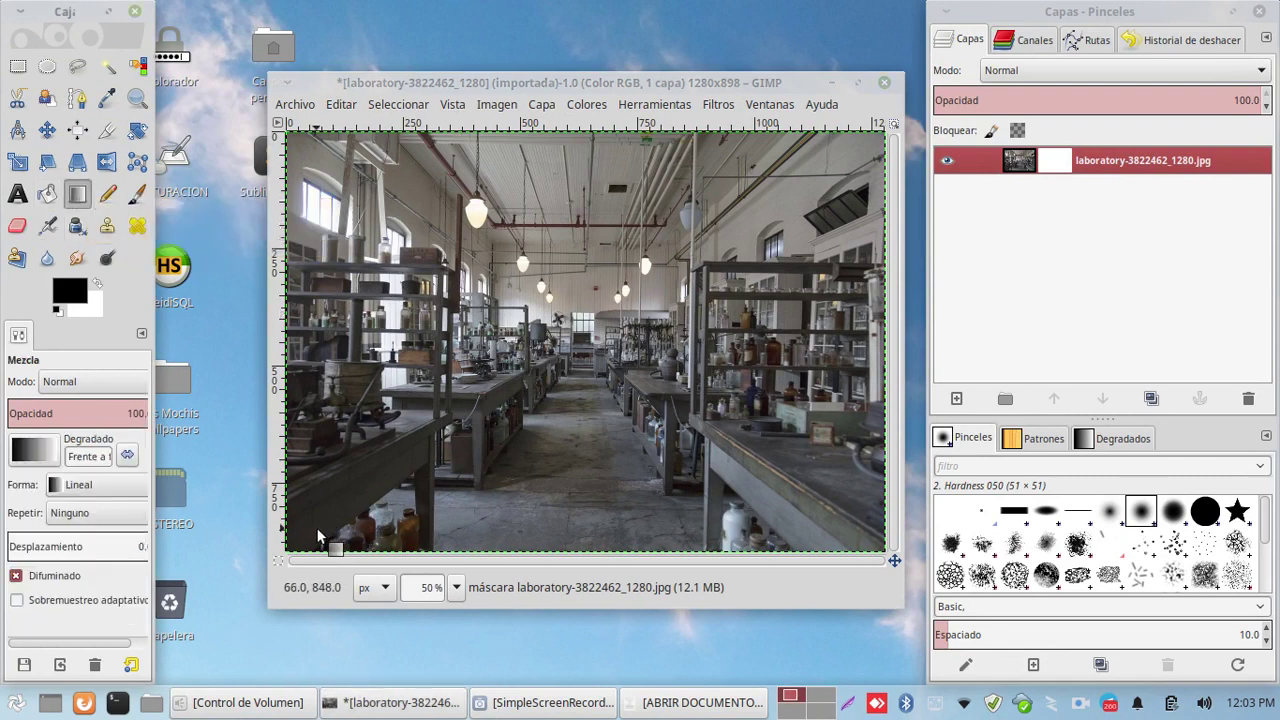
drag(291, 541, 604, 348)
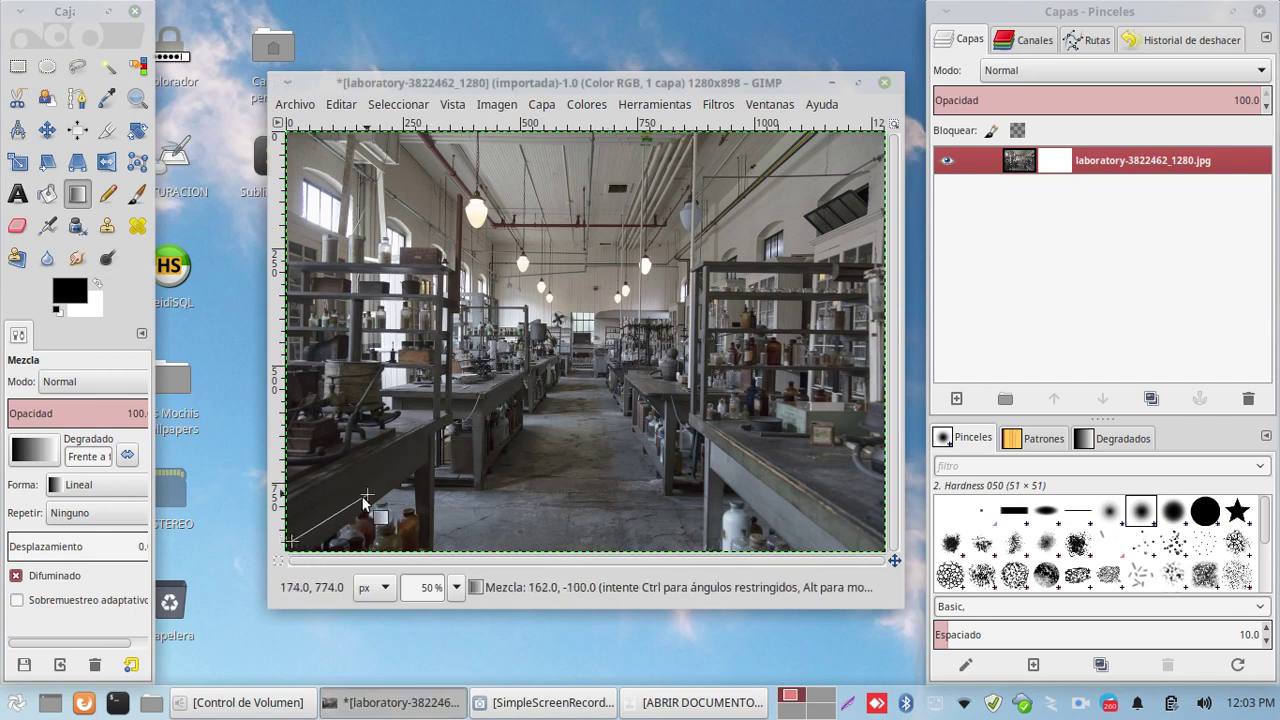
mouse_move(604, 348)
mouse_down()
mouse_move(296, 540)
mouse_move(645, 322)
mouse_up()
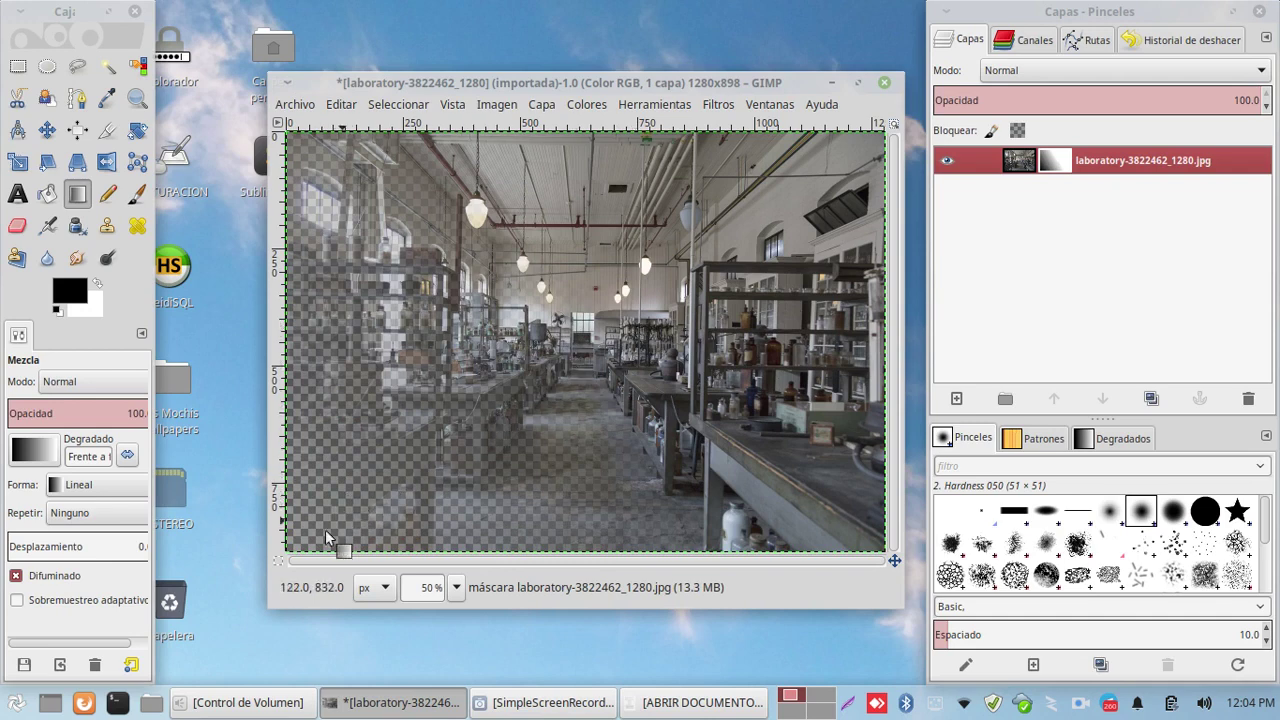
drag(349, 213, 724, 390)
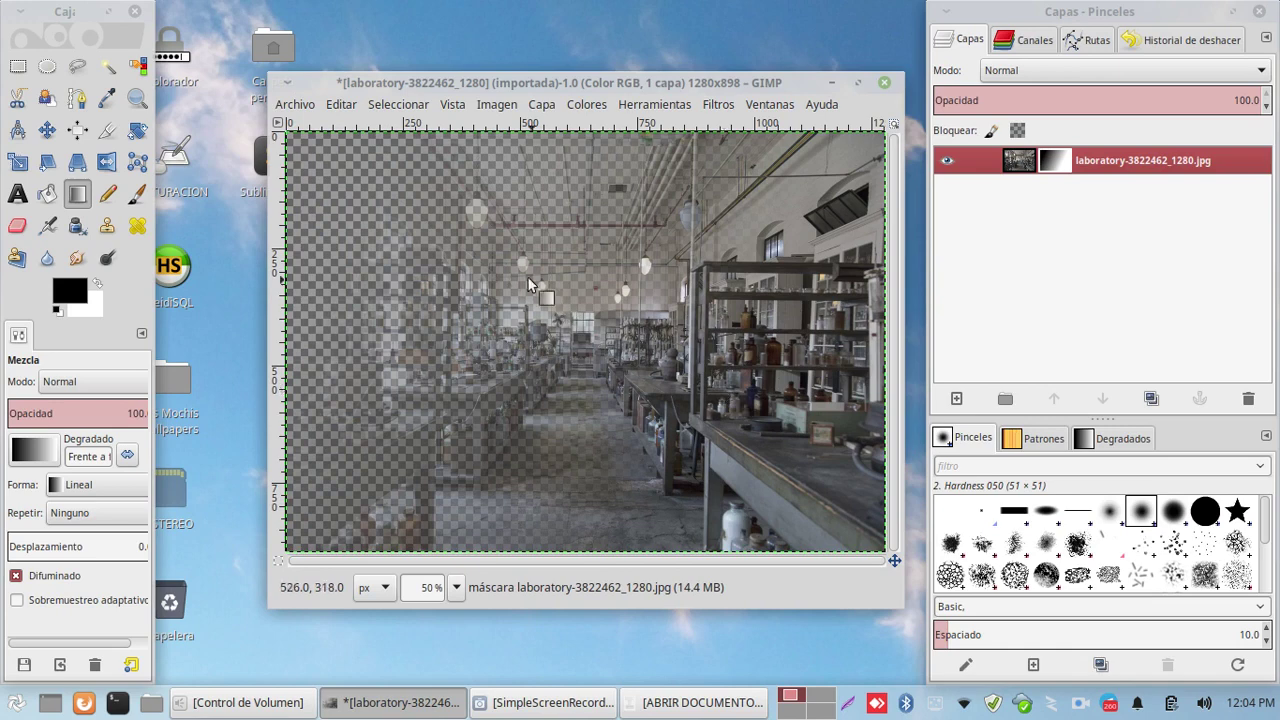
drag(527, 276, 728, 443)
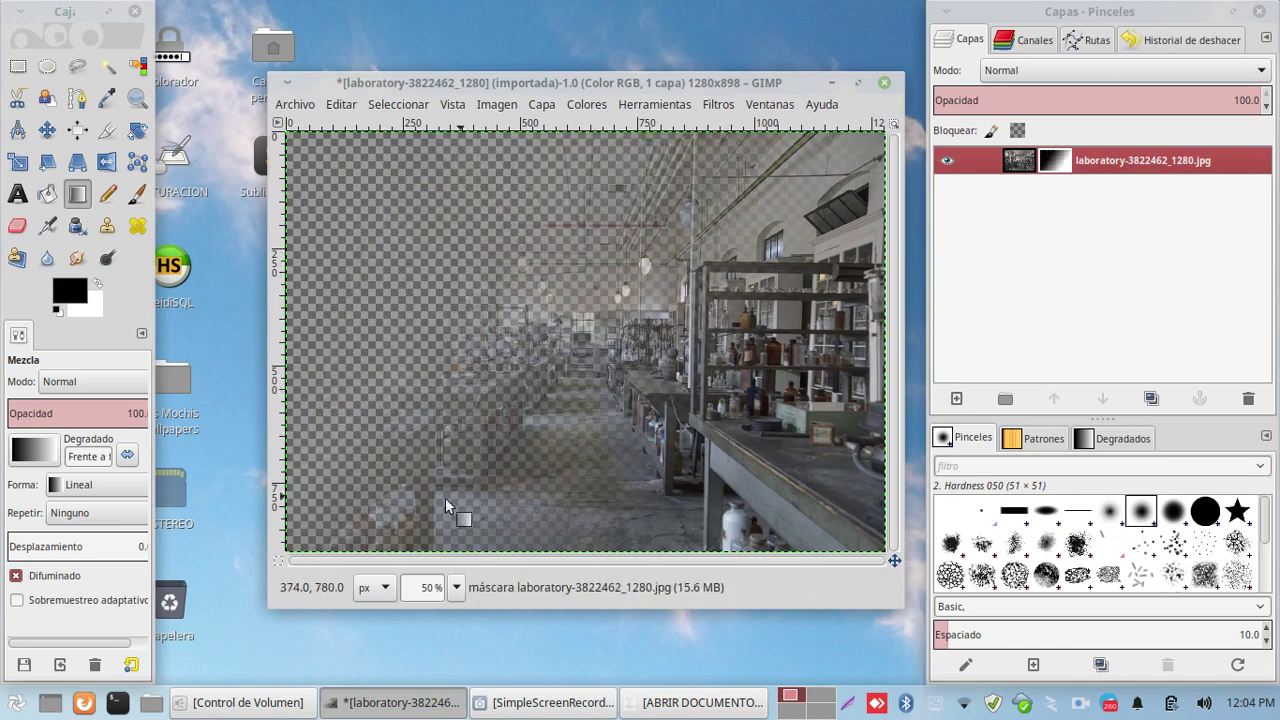
drag(380, 540, 730, 370)
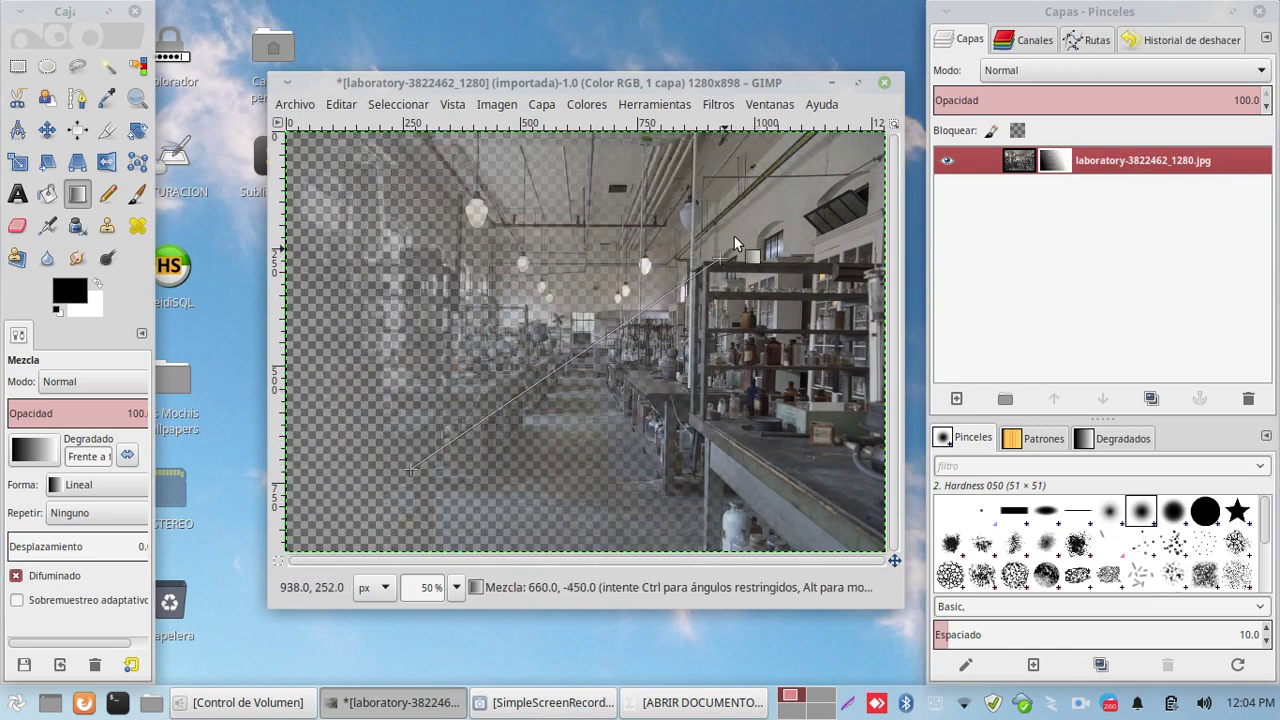
drag(586, 438, 651, 348)
drag(405, 399, 363, 497)
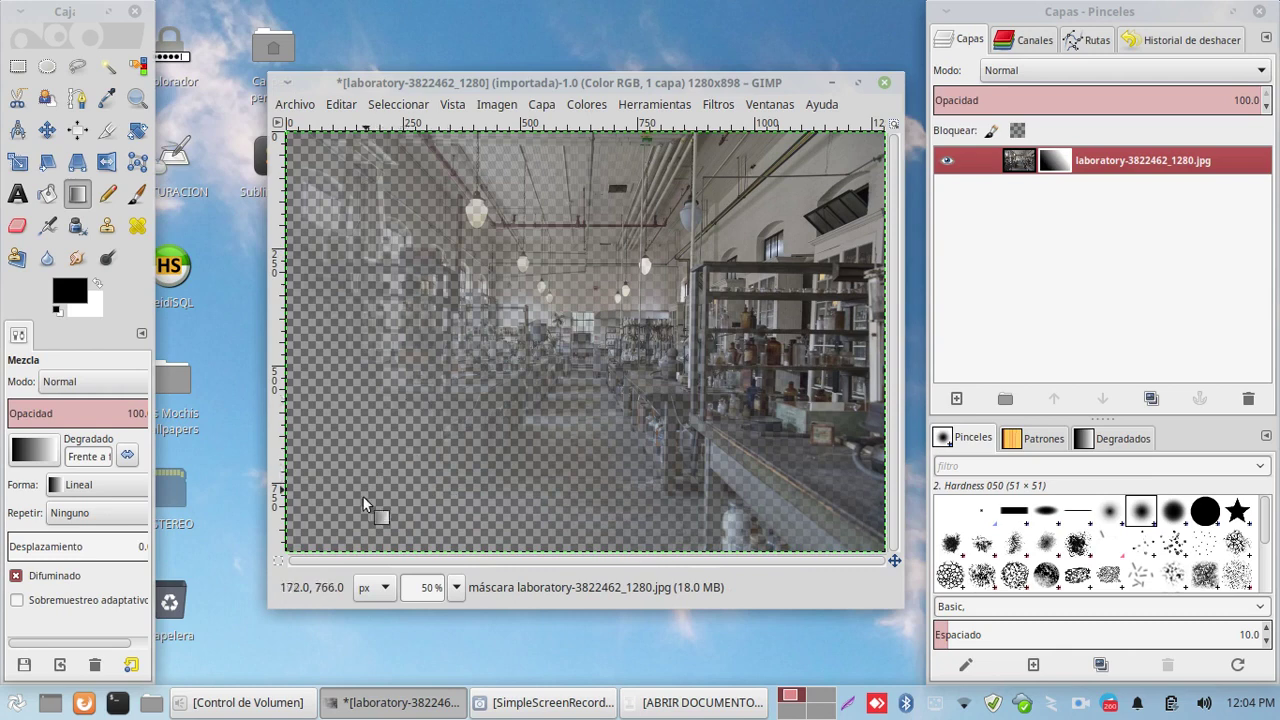
key(Escape)
Open the Export Image dialog and name the file 'exportada'
click(305, 108)
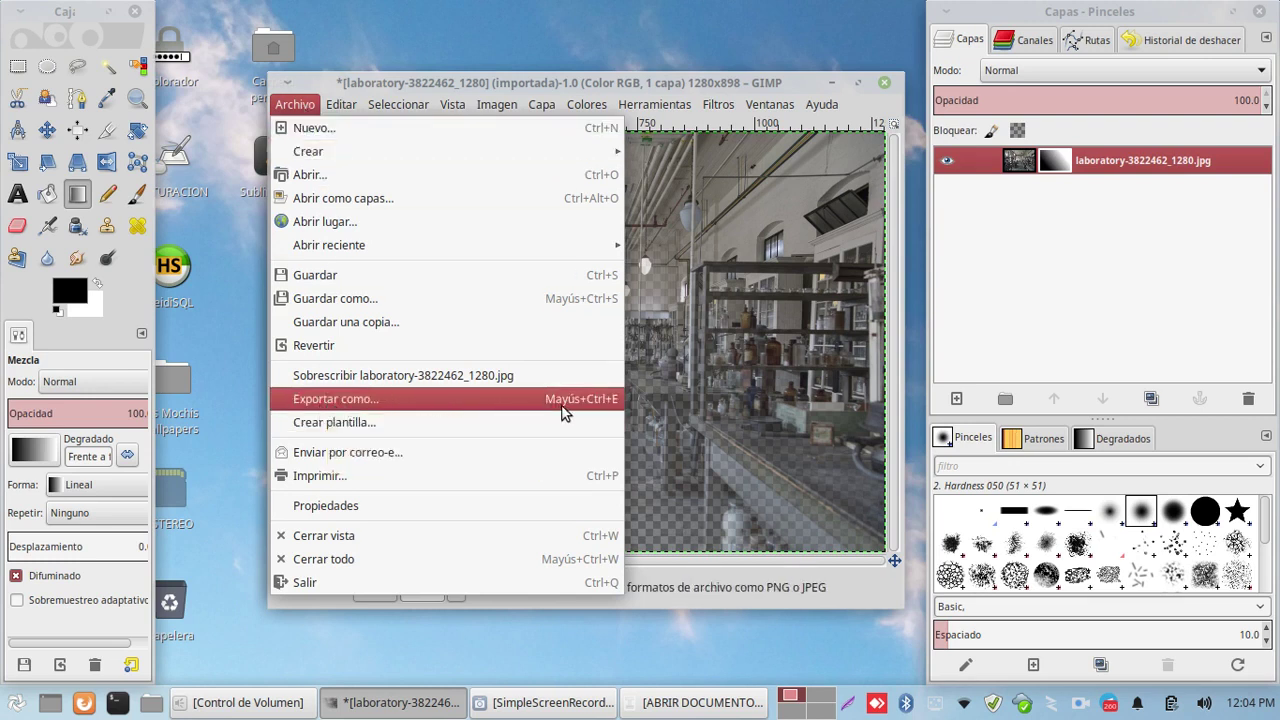
click(677, 446)
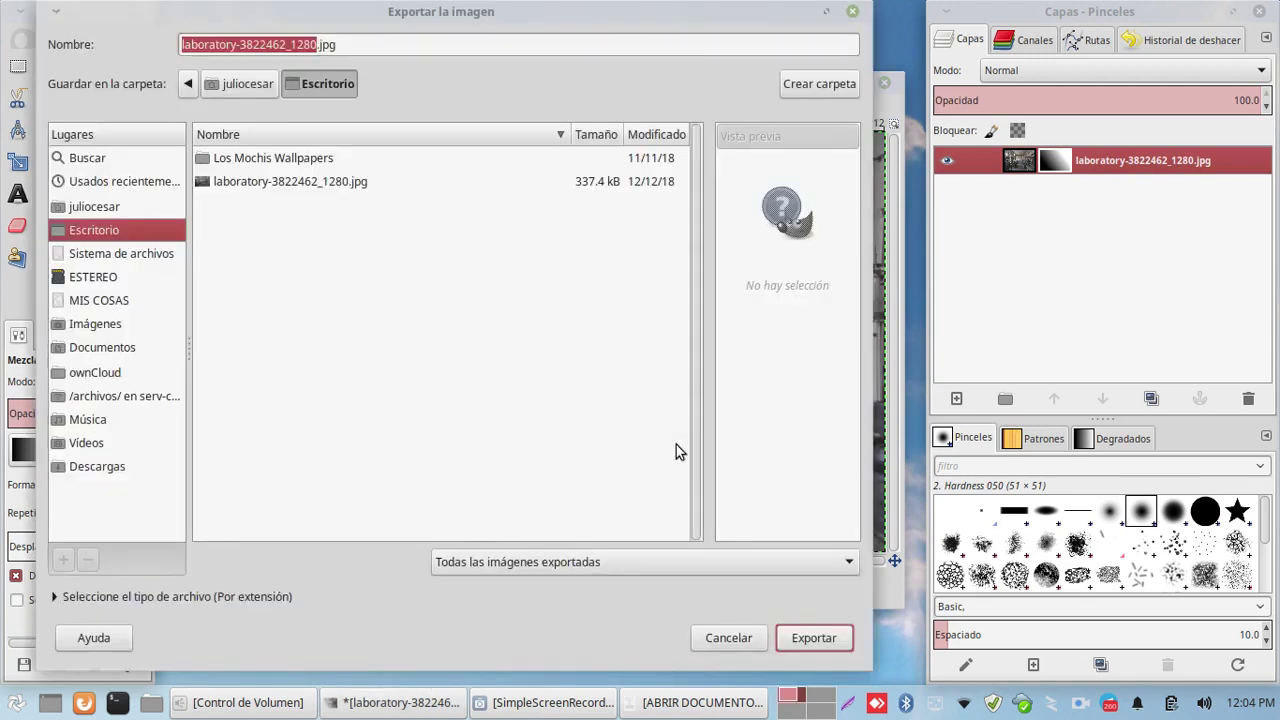
click(852, 11)
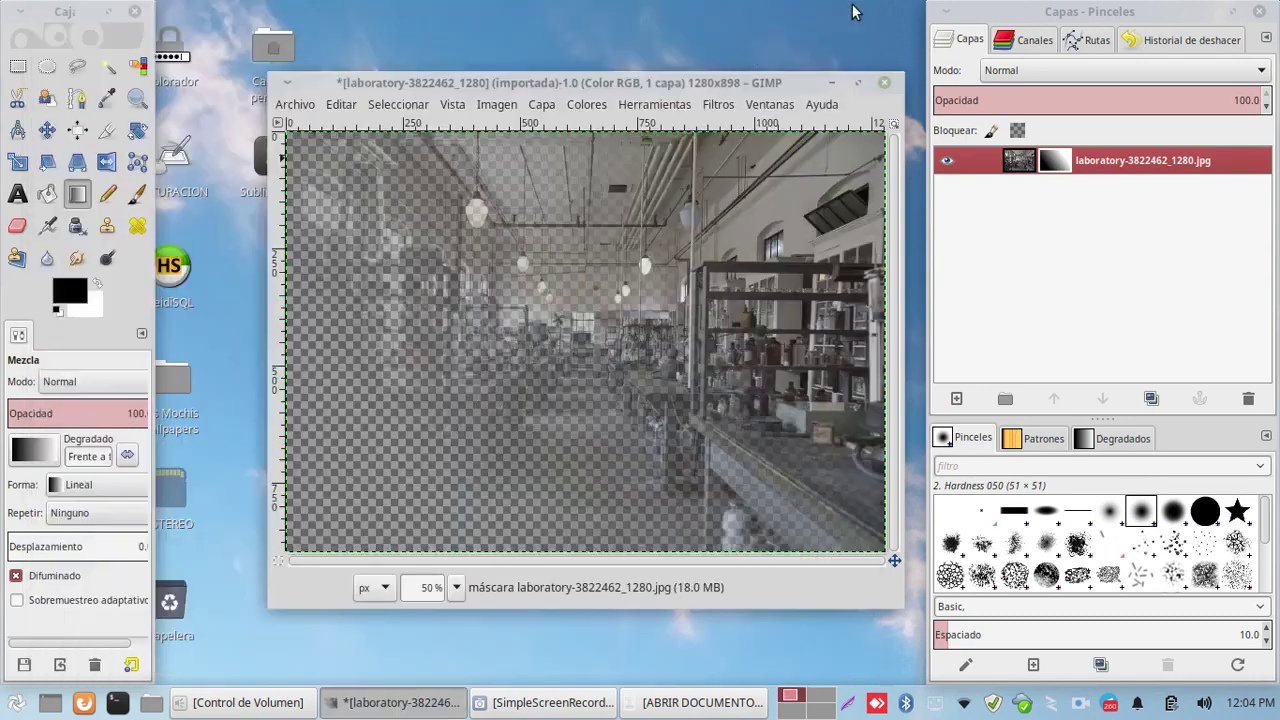
click(292, 106)
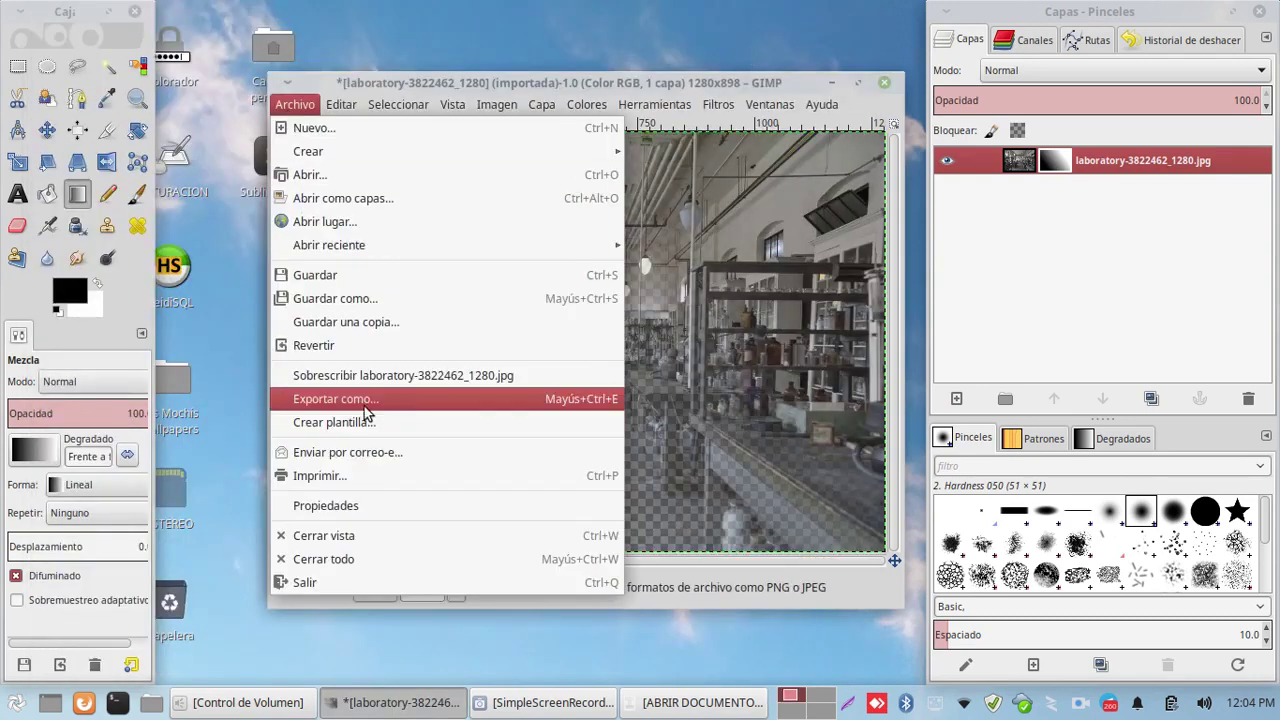
click(397, 403)
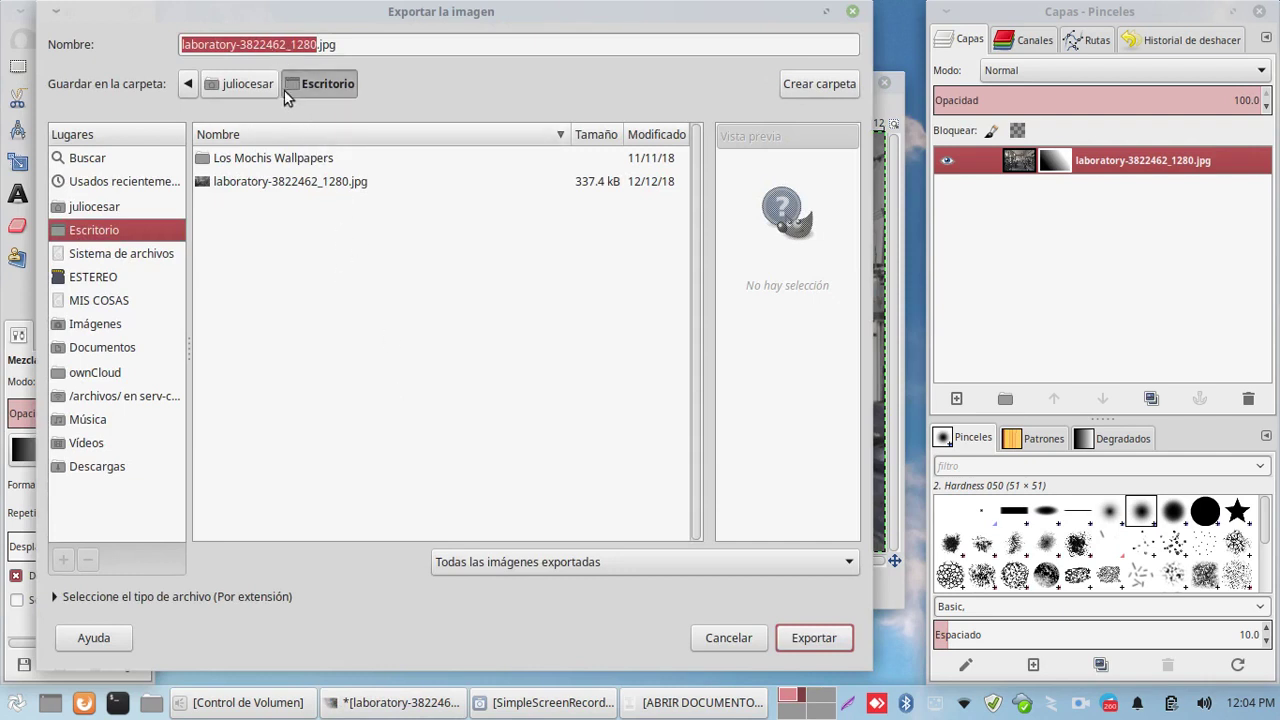
text(ex)
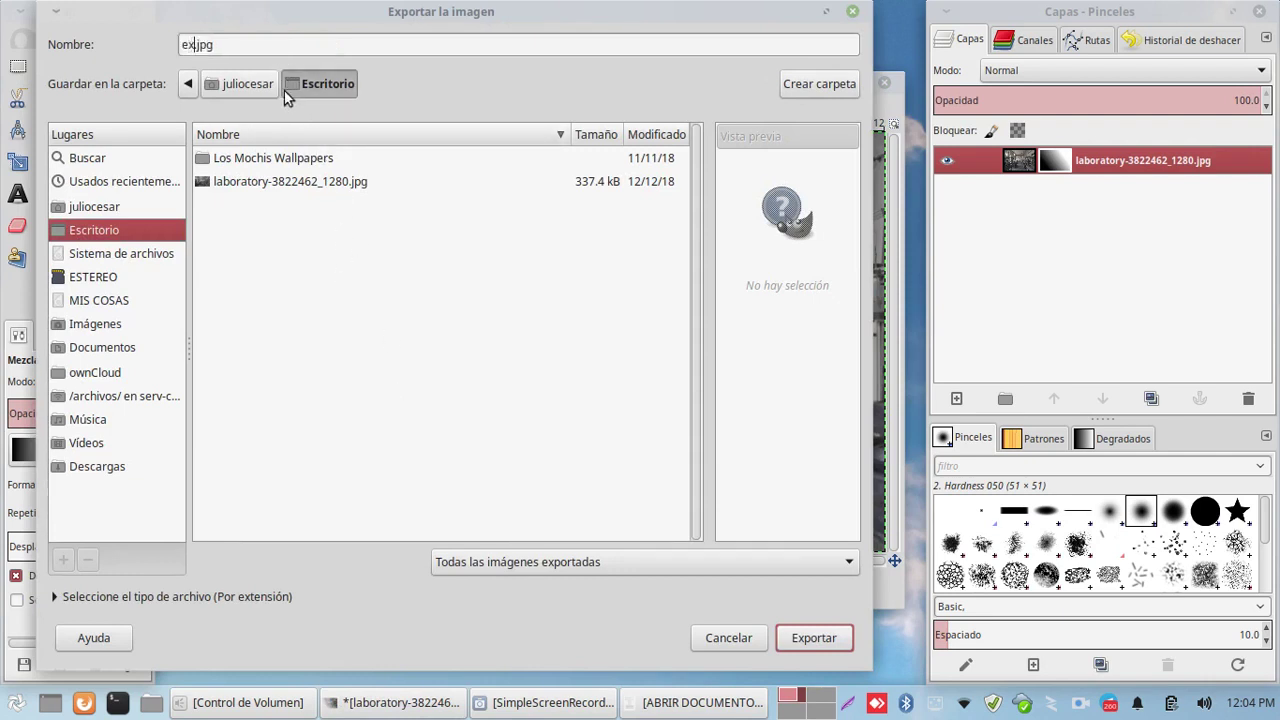
text(portada)
Choose the export file type and export exportada.jpg to Escritorio at JPEG quality 92
click(515, 558)
scroll(520, 570, down, 2)
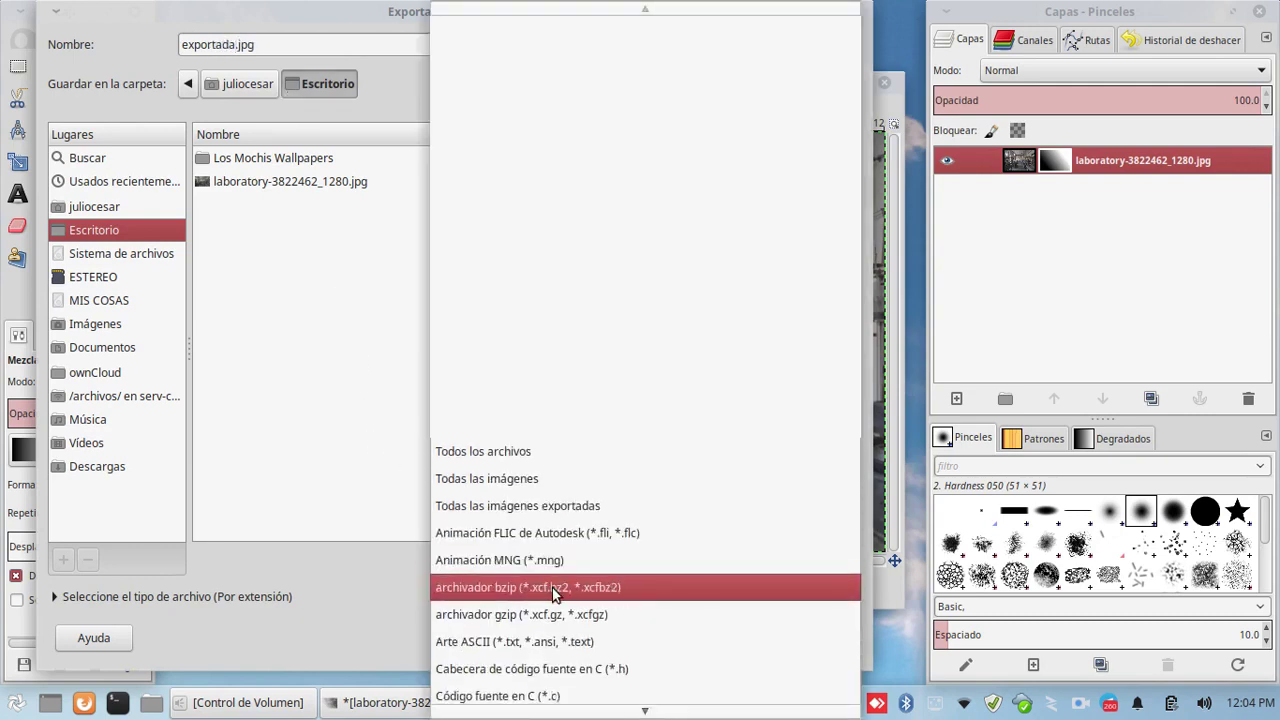
scroll(535, 585, down, 2)
scroll(550, 595, down, 1)
scroll(553, 596, down, 2)
scroll(600, 603, down, 3)
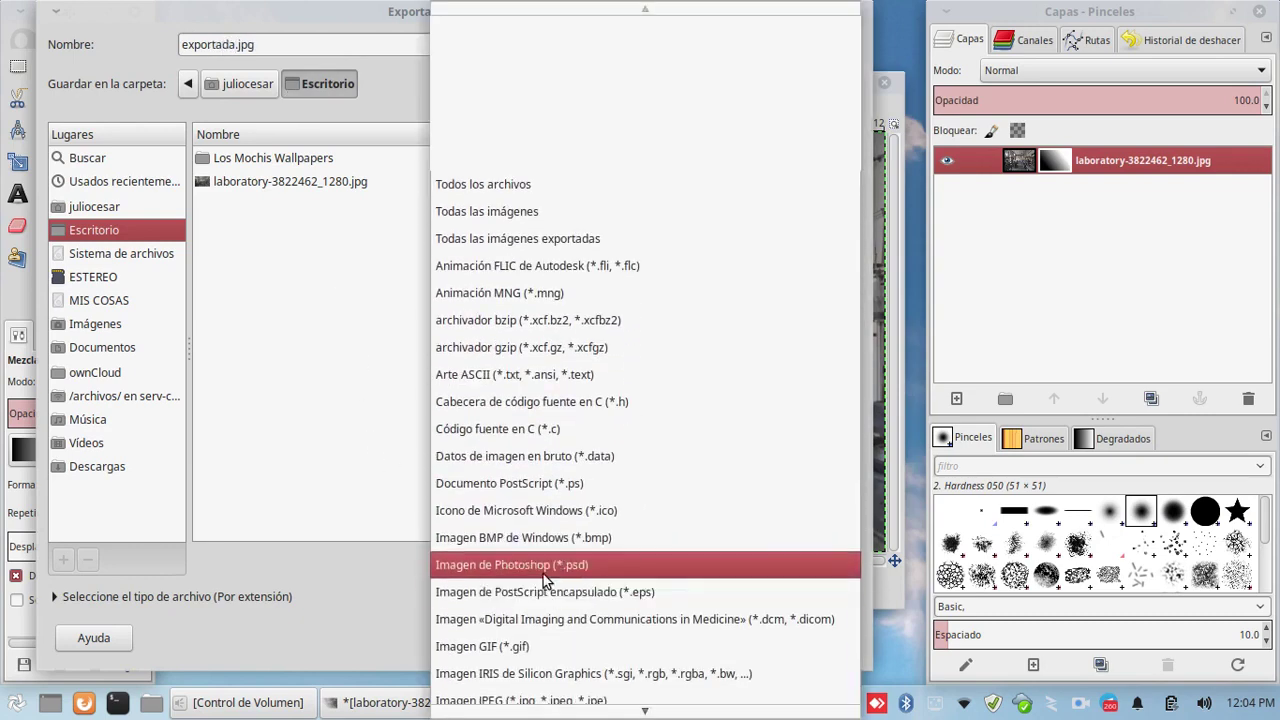
scroll(649, 620, down, 2)
scroll(650, 625, down, 2)
scroll(650, 630, down, 2)
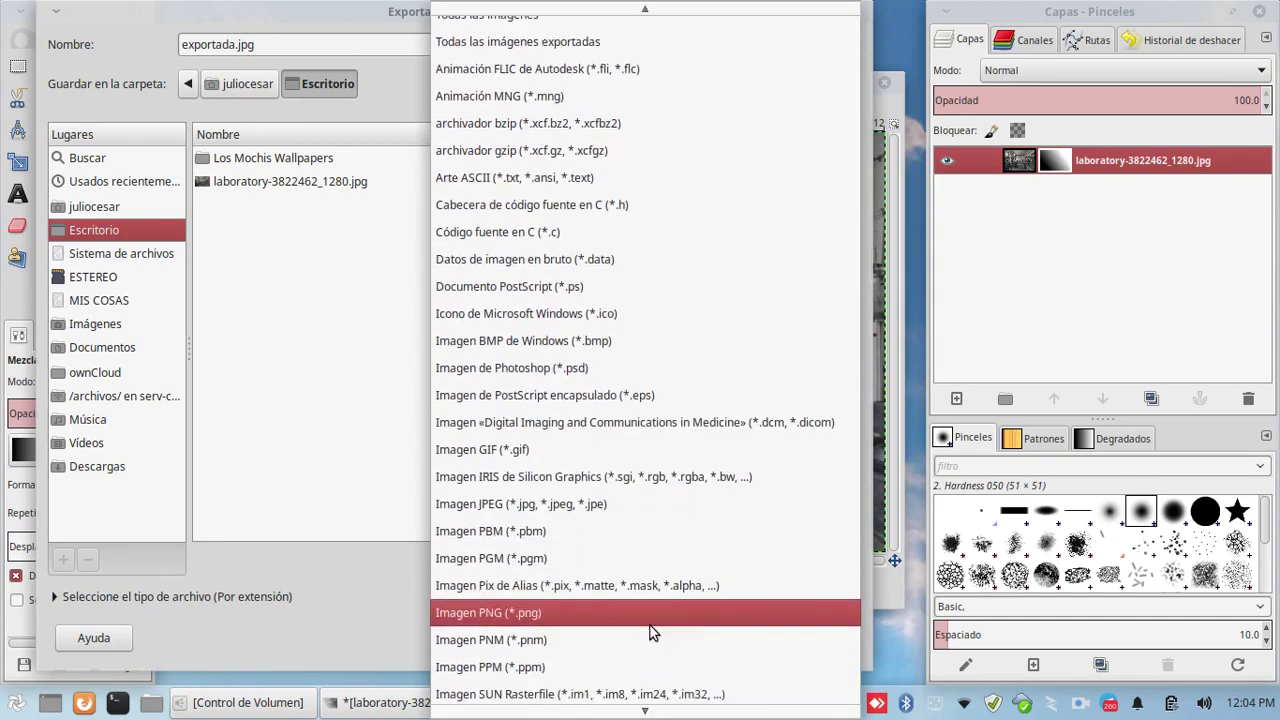
click(524, 612)
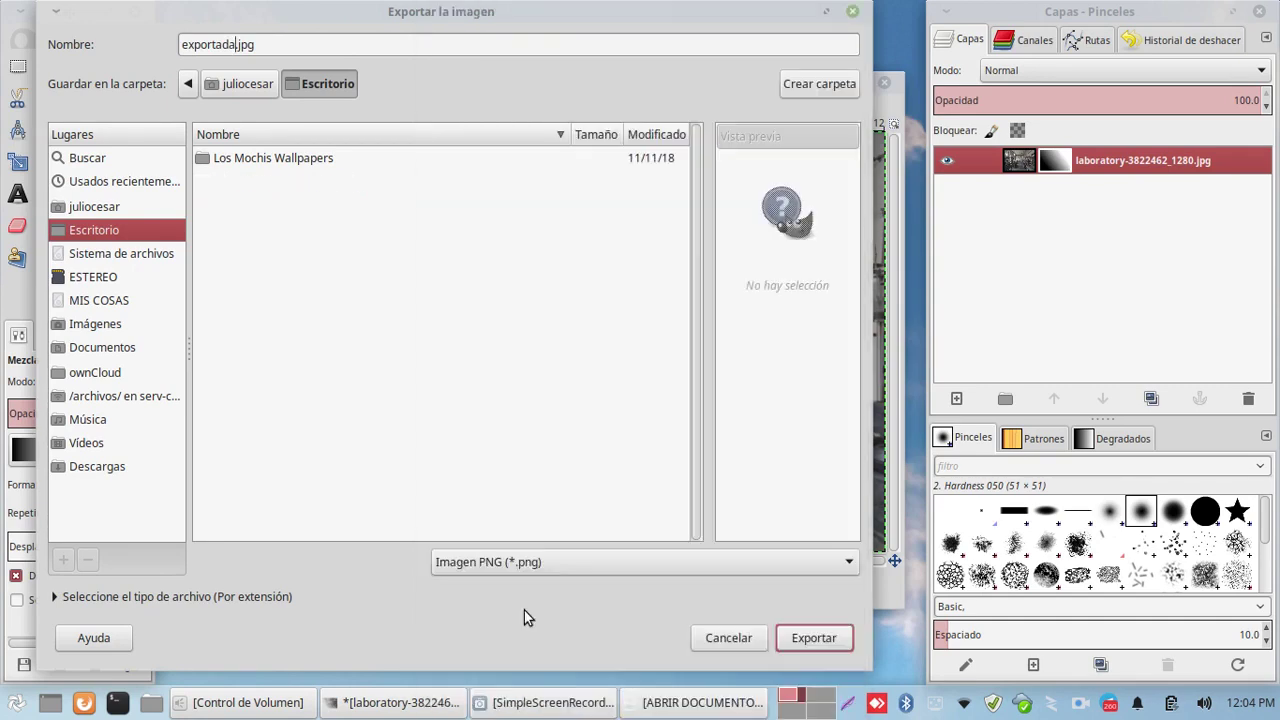
click(816, 638)
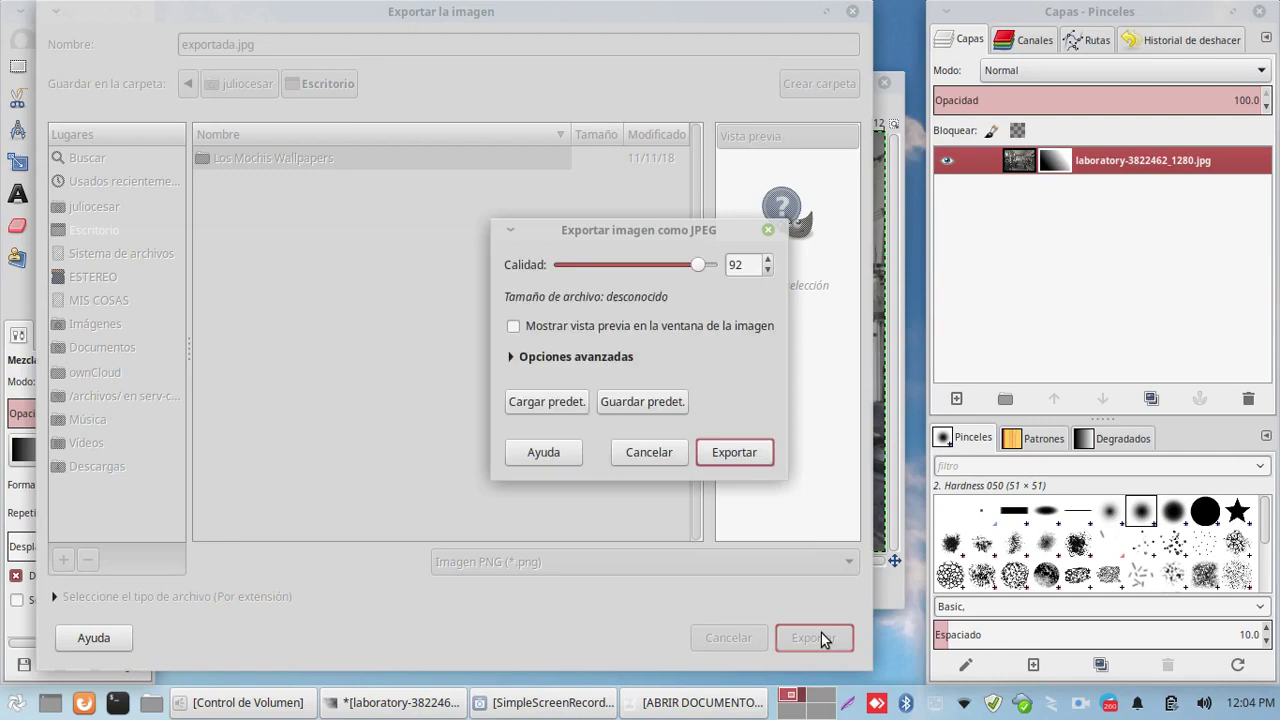
click(722, 455)
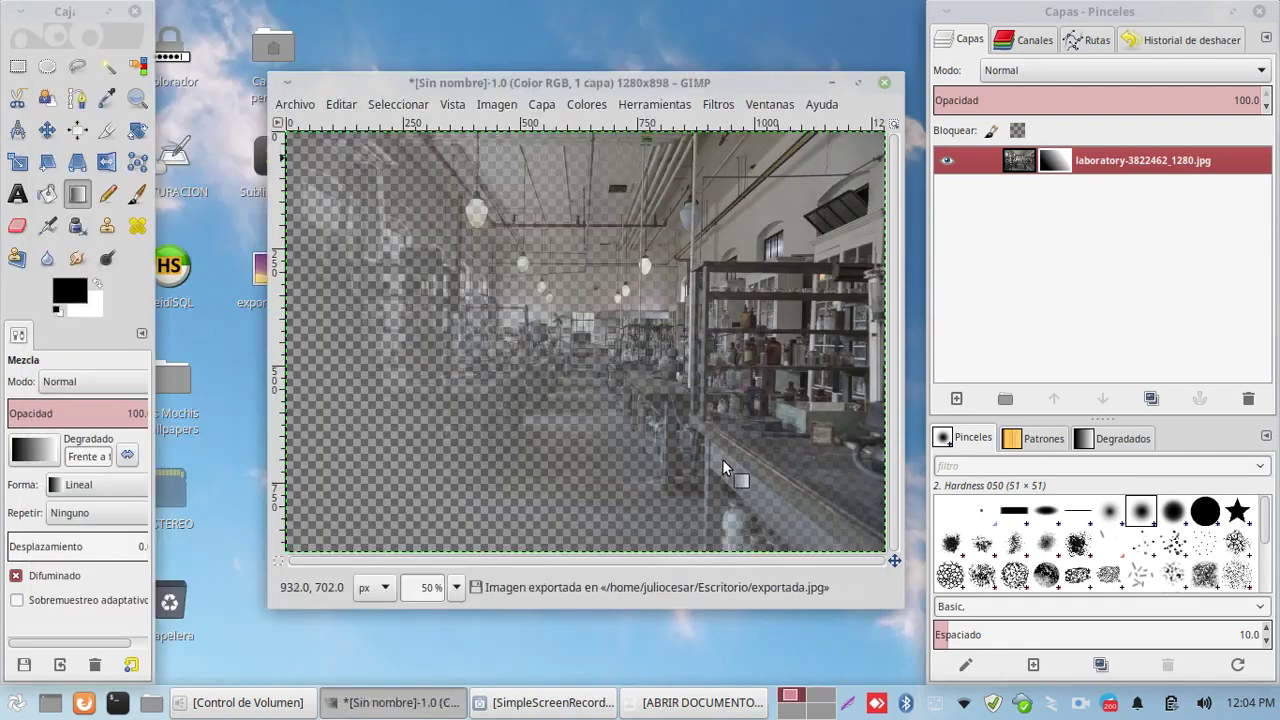
View exportada.jpg from the desktop in the image viewer, confirming no transparency, then close it
click(838, 84)
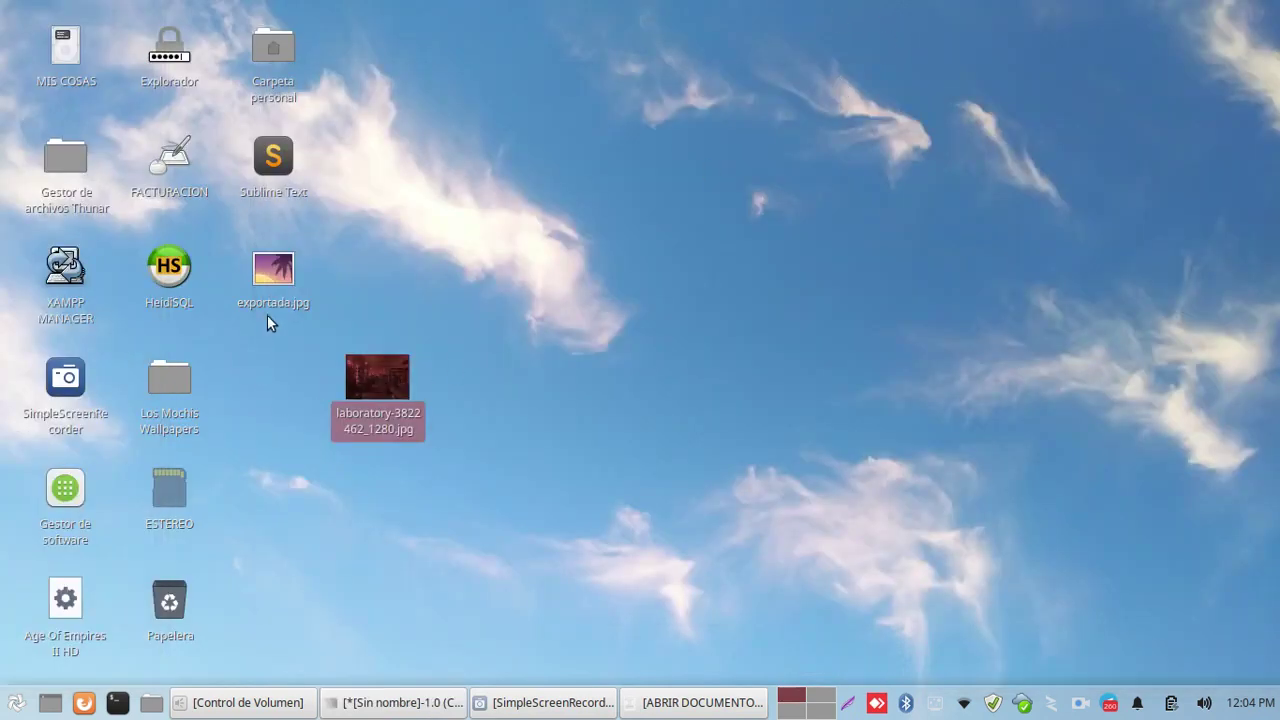
double_click(277, 270)
double_click(277, 272)
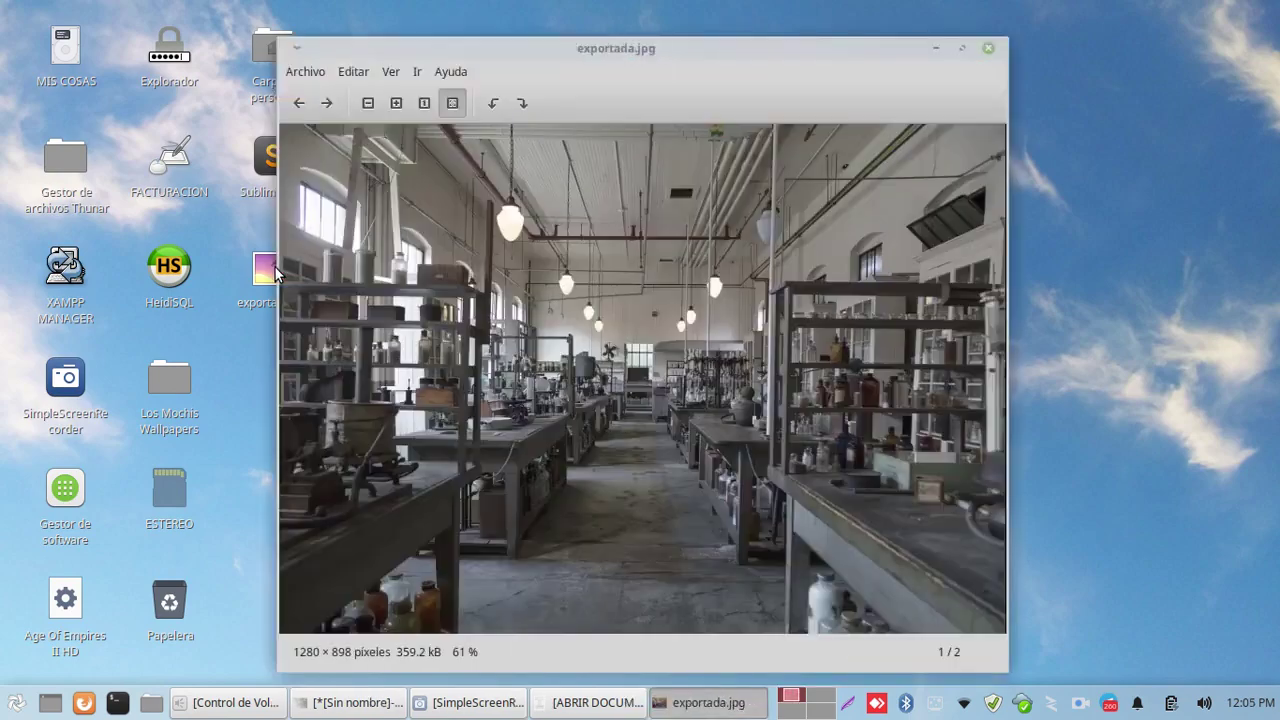
scroll(537, 535, down, 1)
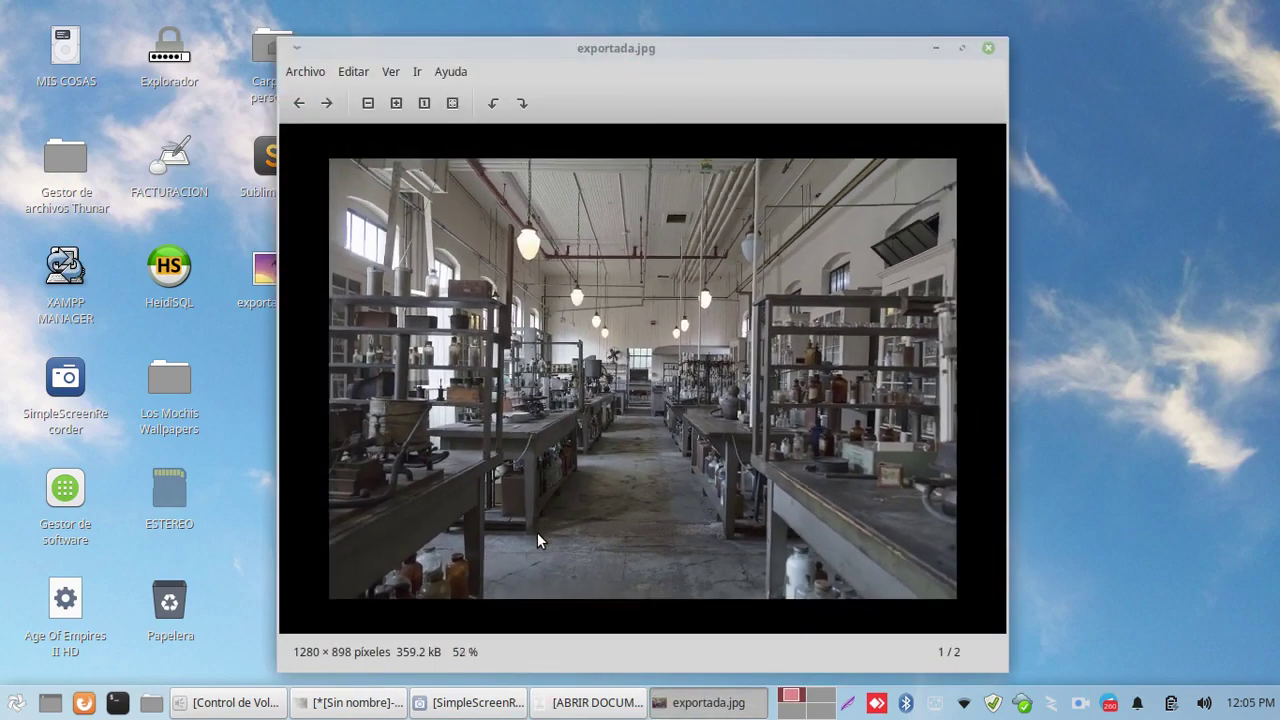
scroll(537, 535, up, 2)
scroll(537, 535, down, 3)
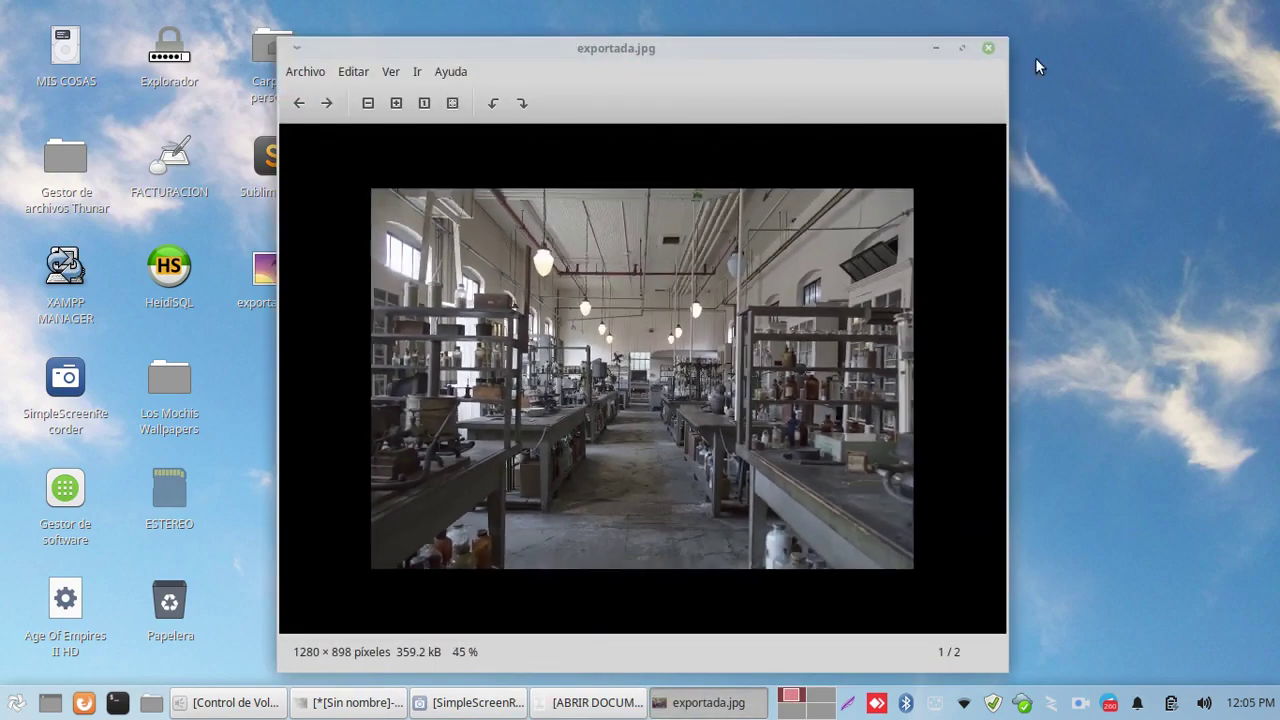
click(988, 48)
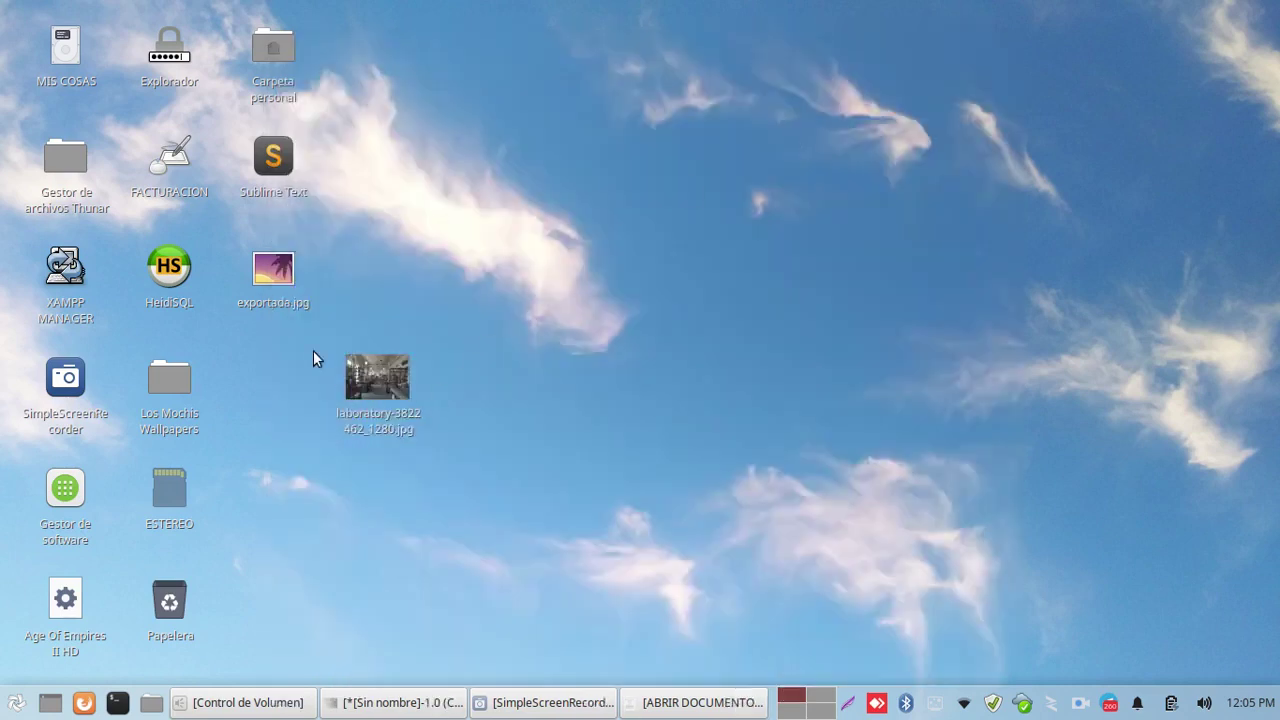
double_click(283, 292)
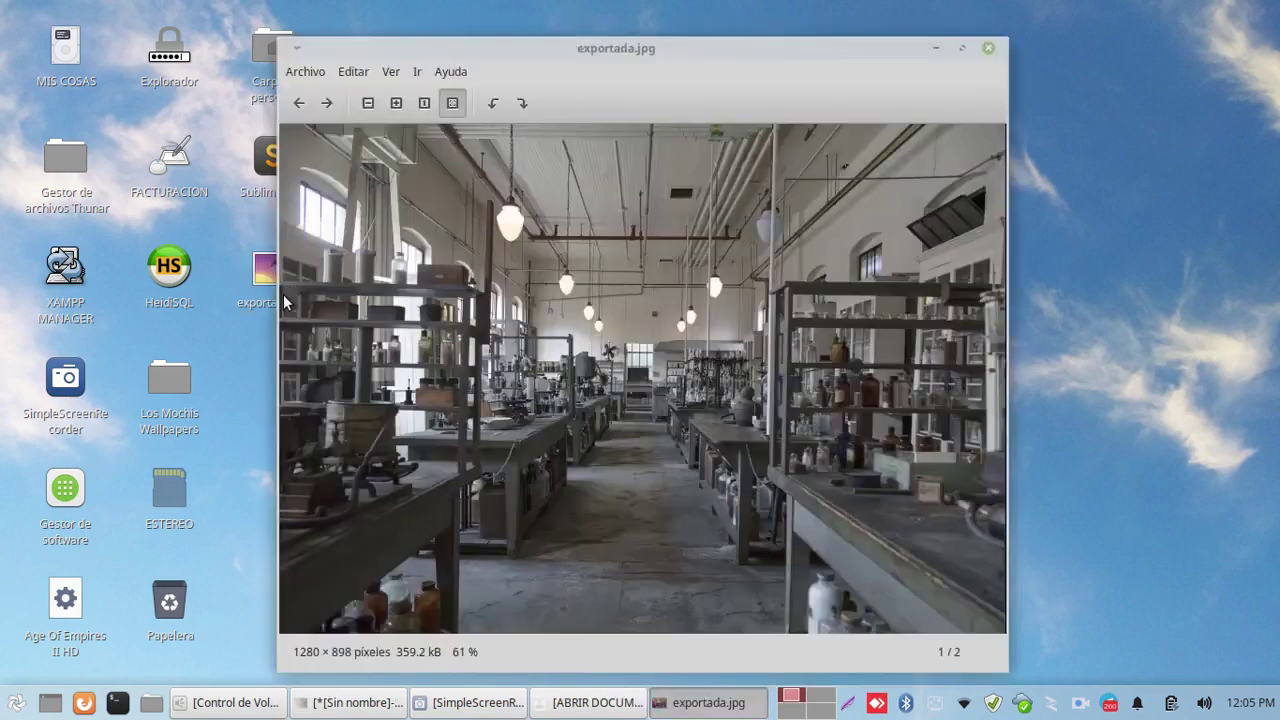
click(988, 48)
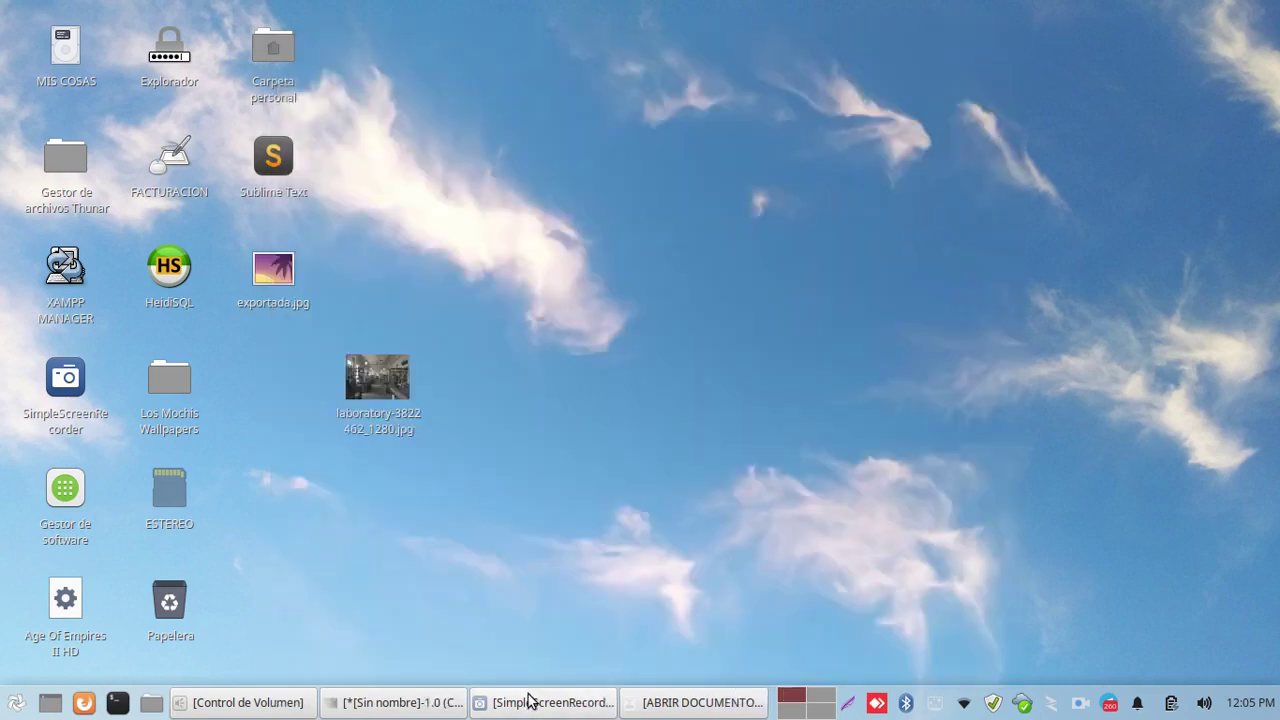
Restore the GIMP windows and reposition the image window
click(388, 705)
click(292, 106)
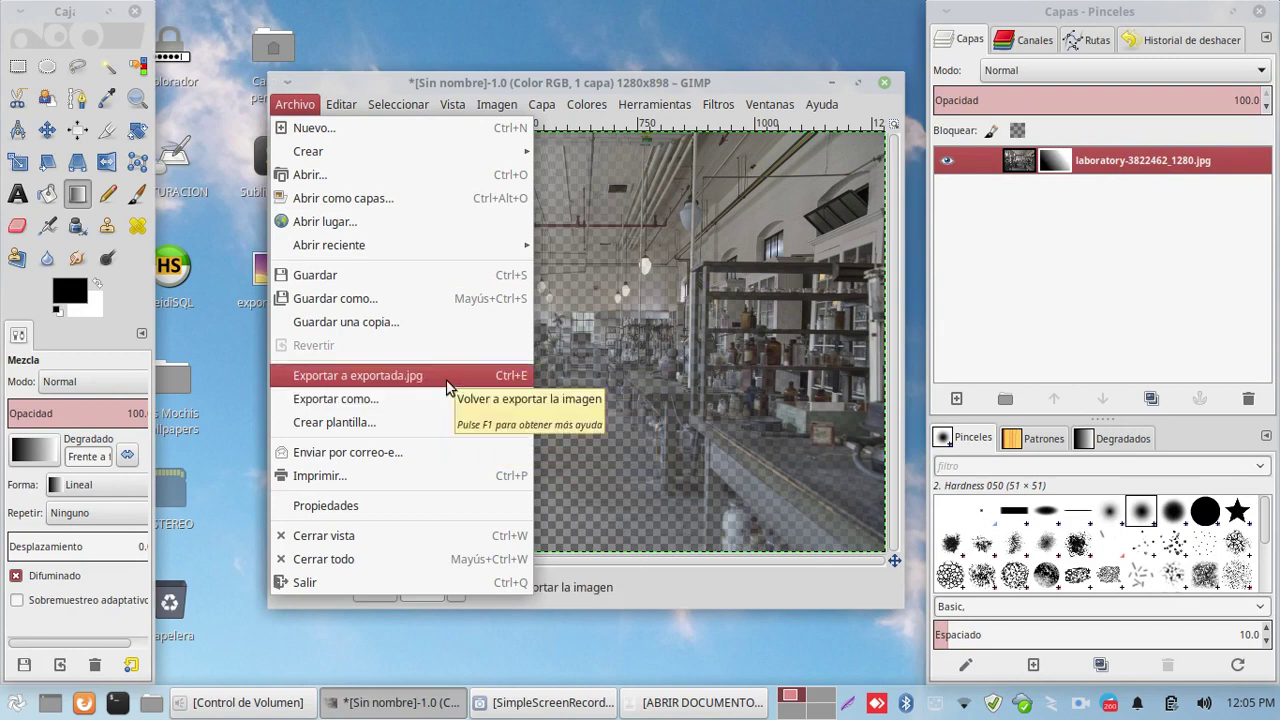
click(231, 379)
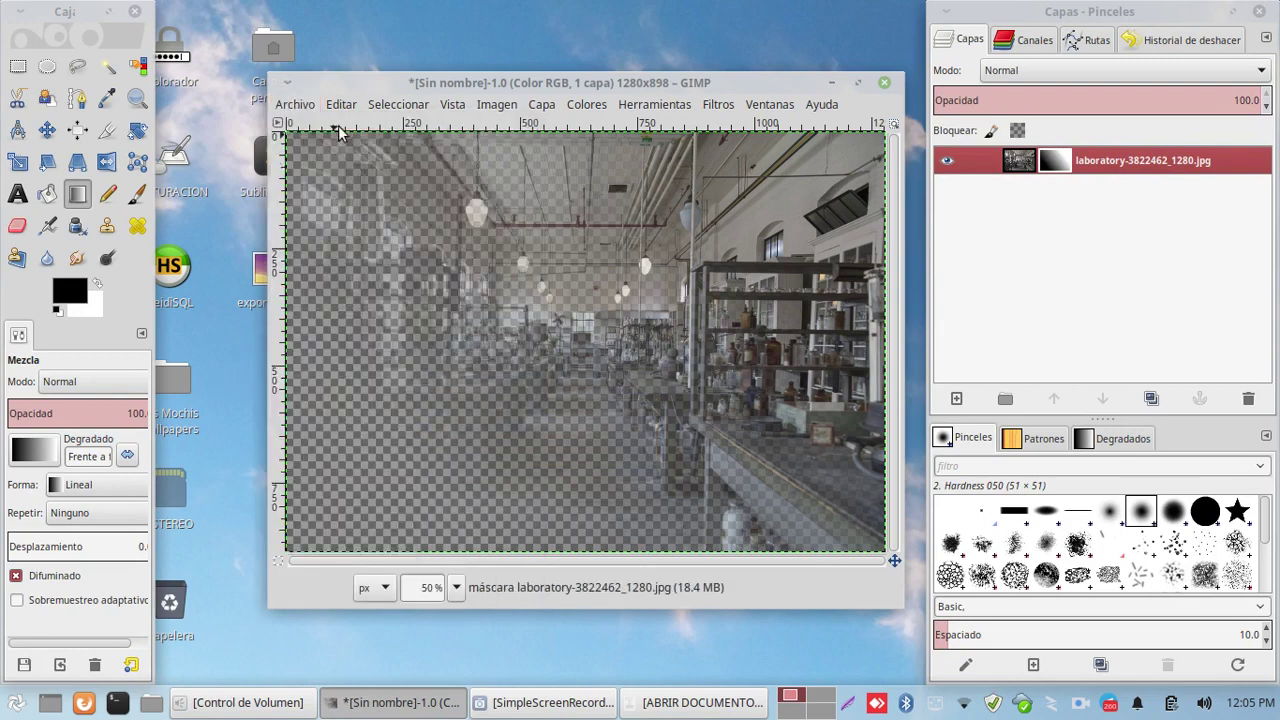
drag(330, 85, 574, 77)
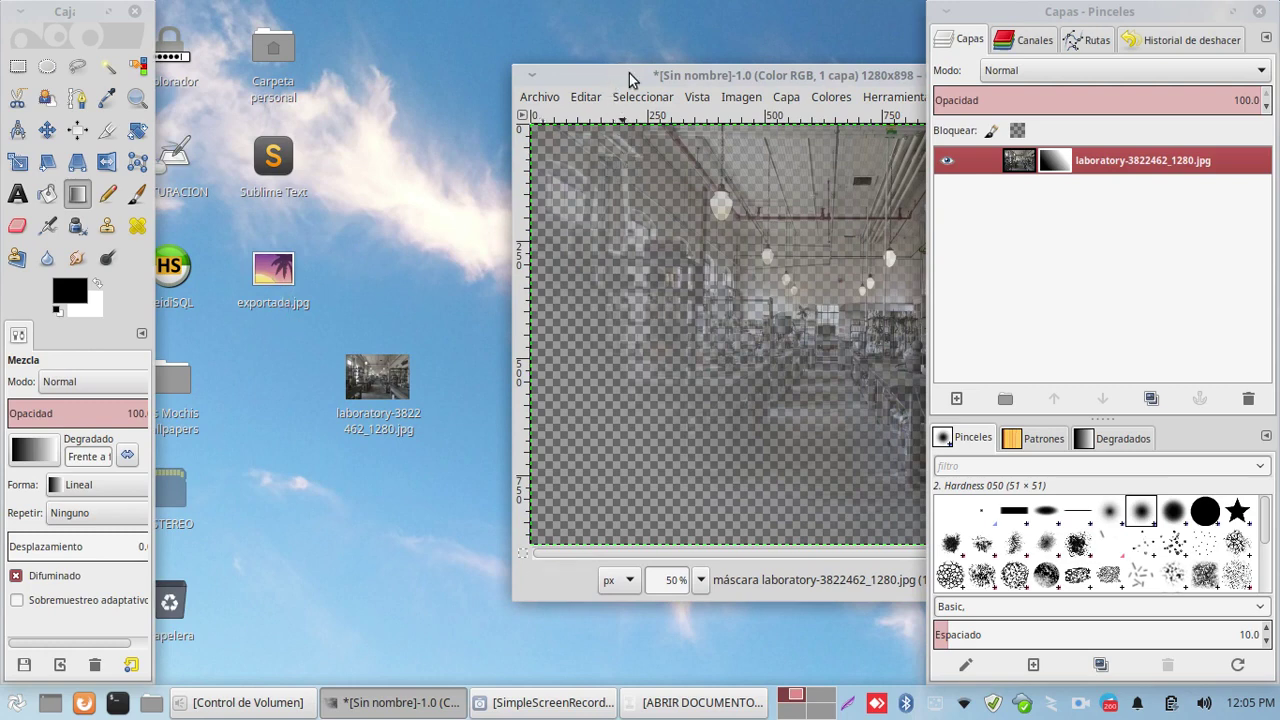
drag(631, 77, 284, 98)
Export the image as exportada.png to Escritorio with PNG type and default settings
click(199, 121)
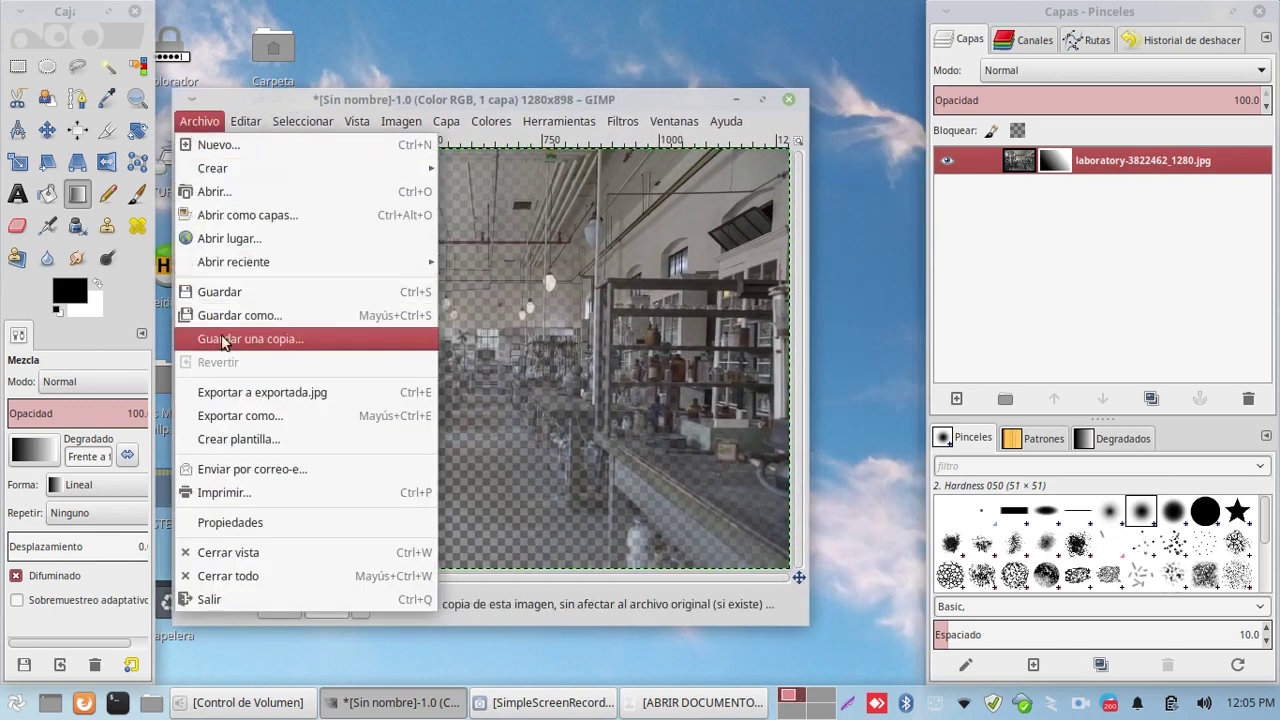
click(334, 414)
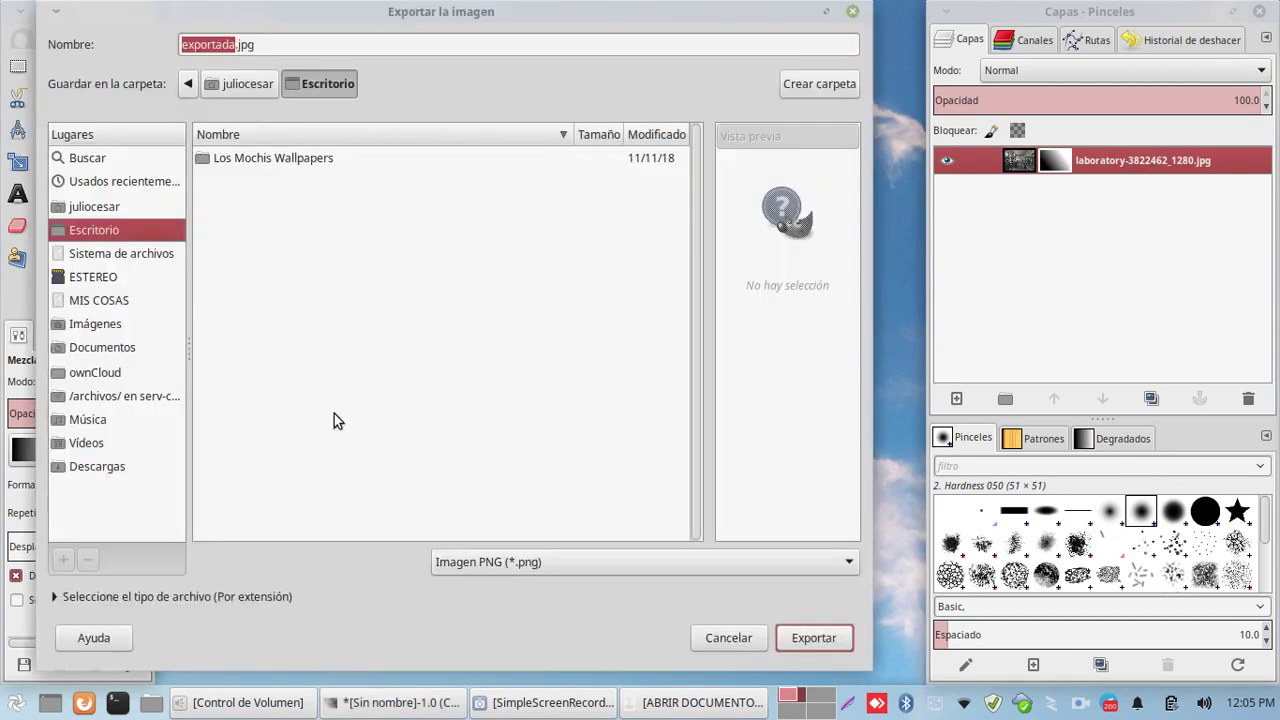
click(497, 568)
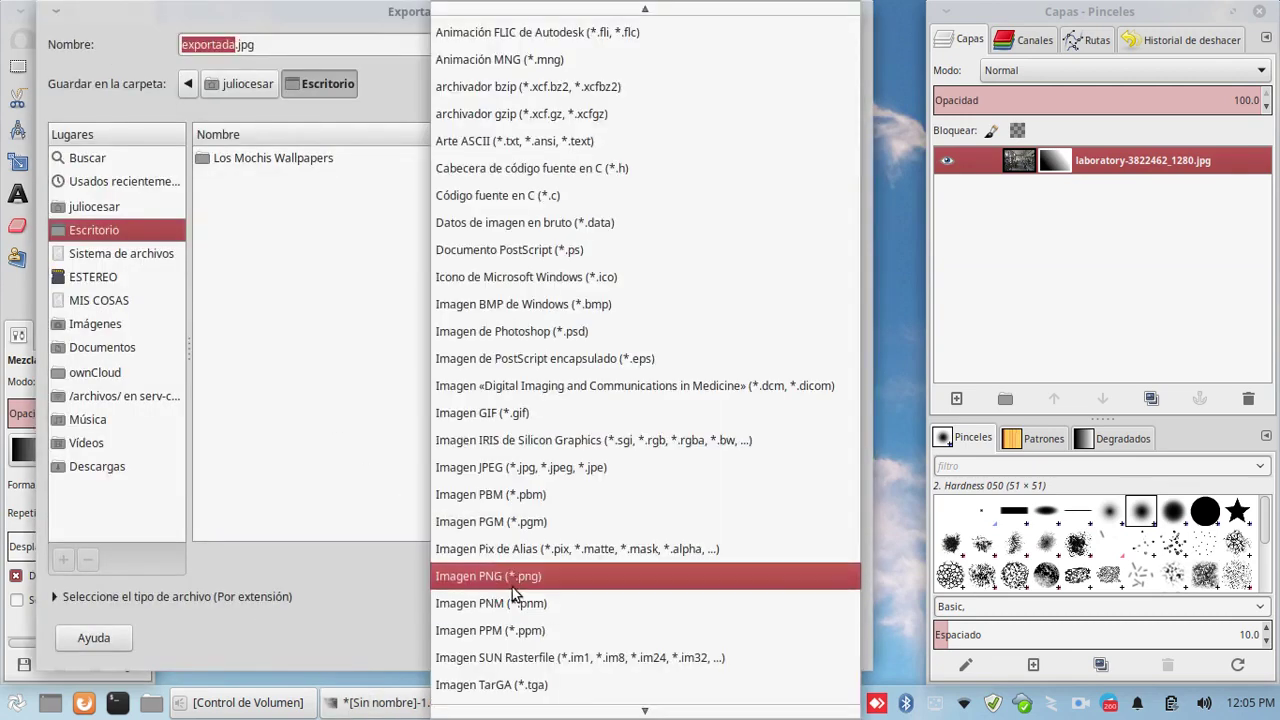
click(497, 563)
drag(266, 45, 238, 45)
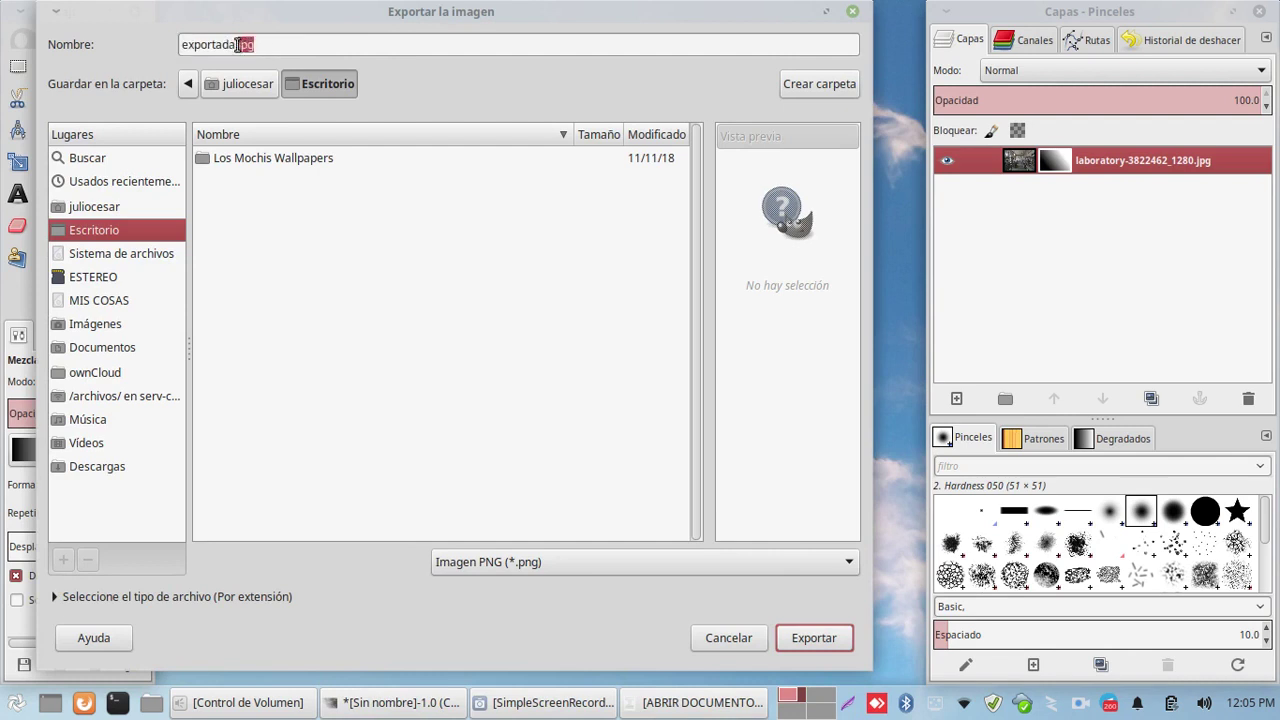
key(BackSpace)
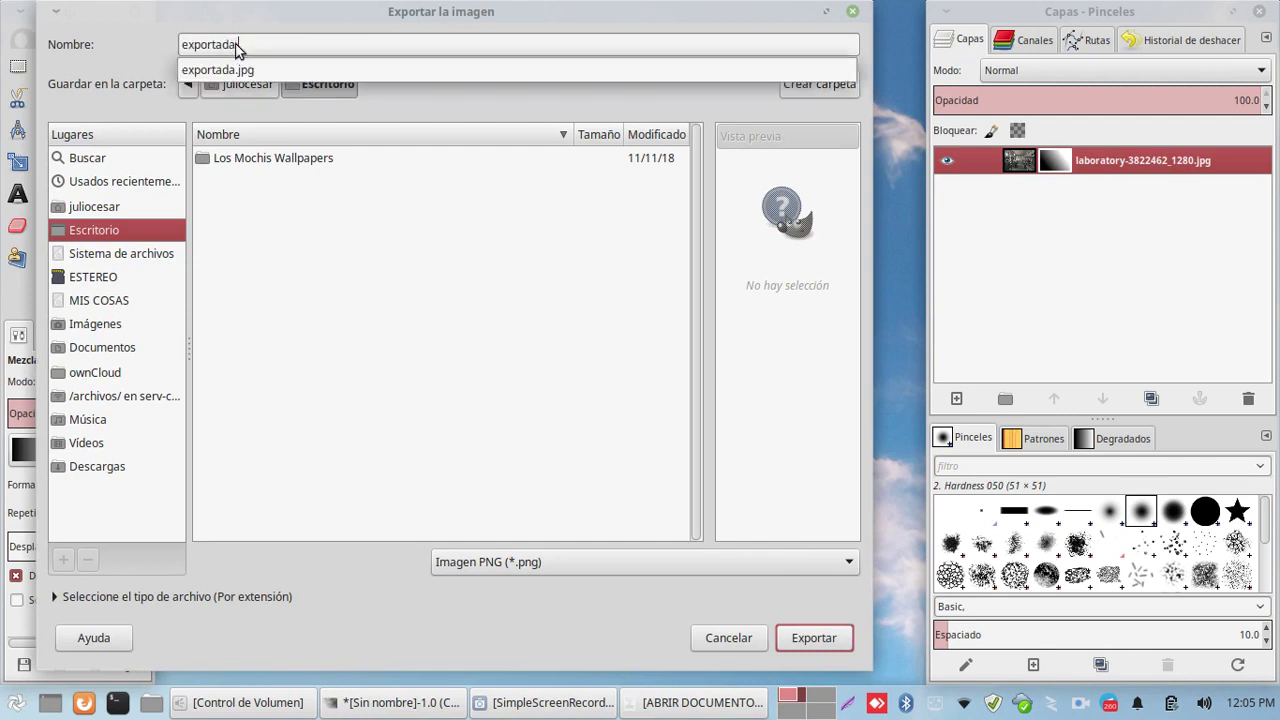
text(.png)
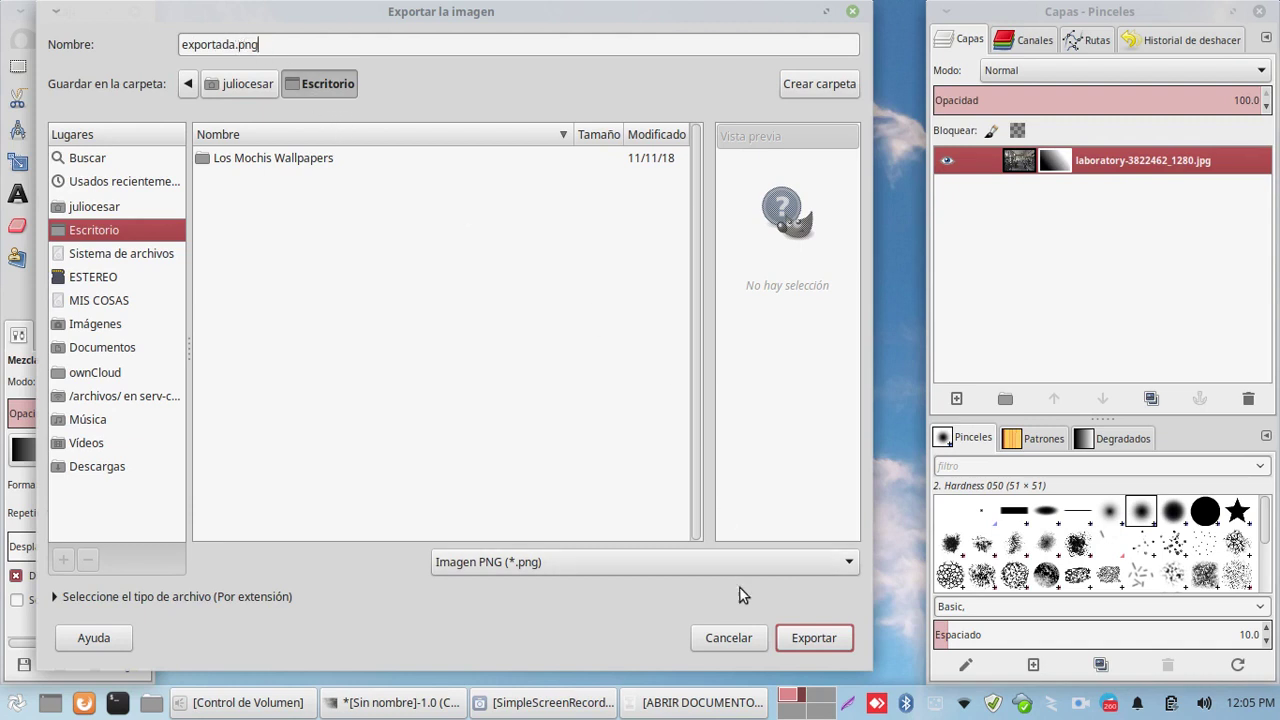
click(806, 644)
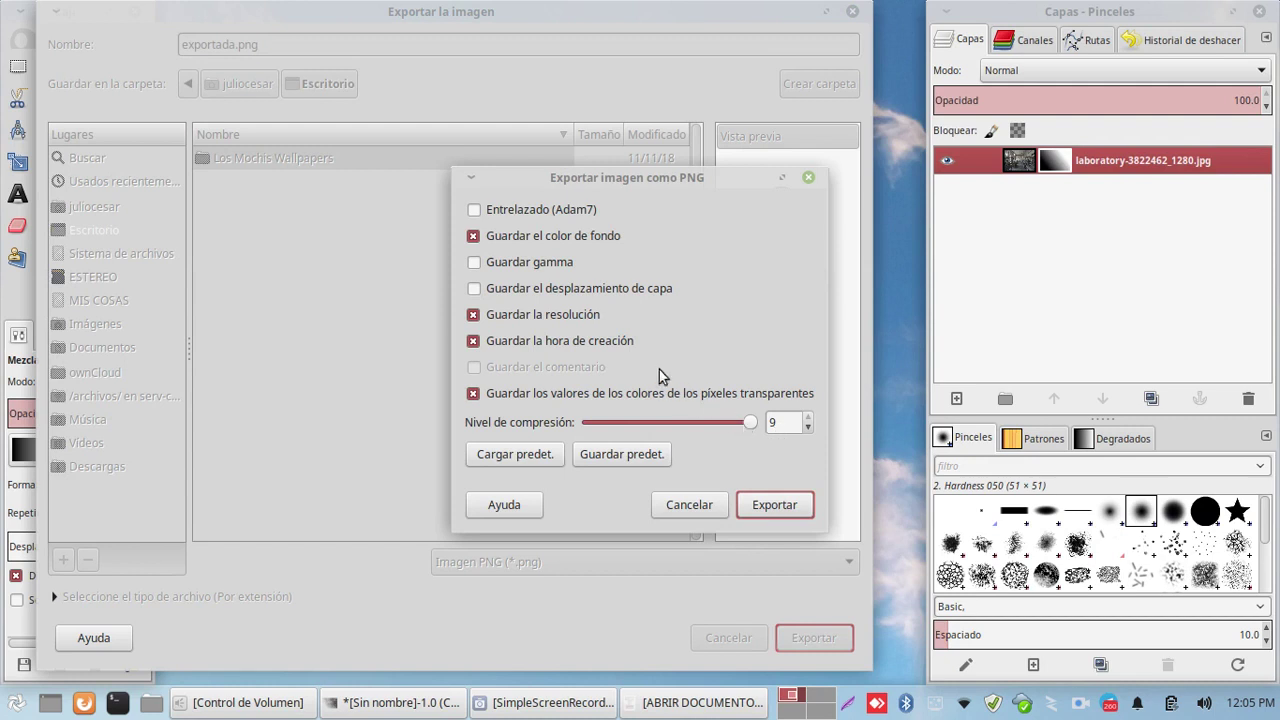
click(783, 507)
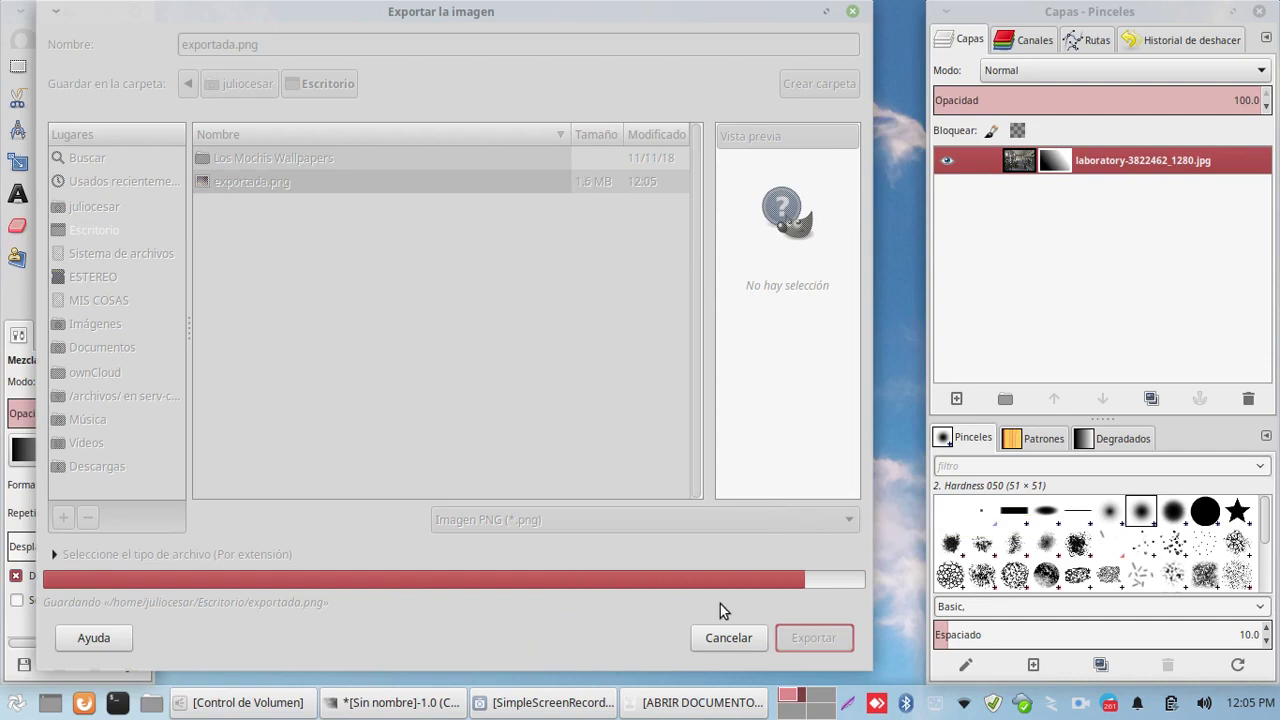
key(ctrl+alt+d)
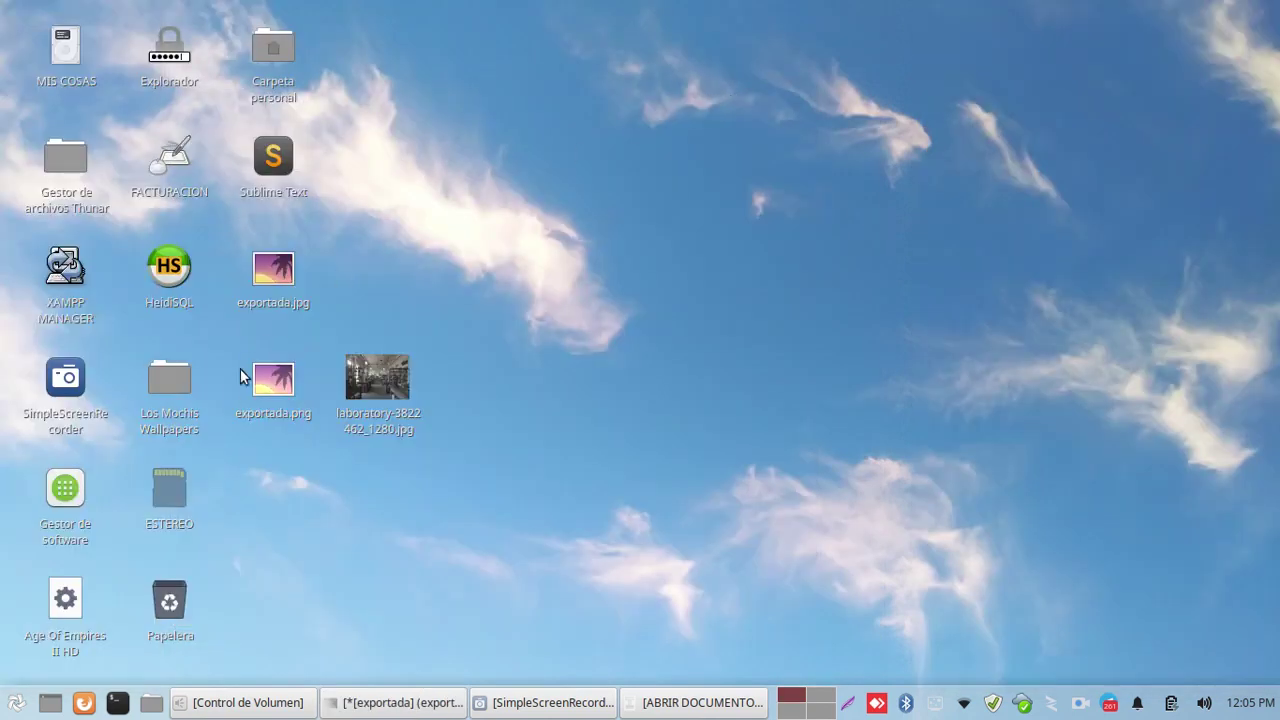
double_click(278, 392)
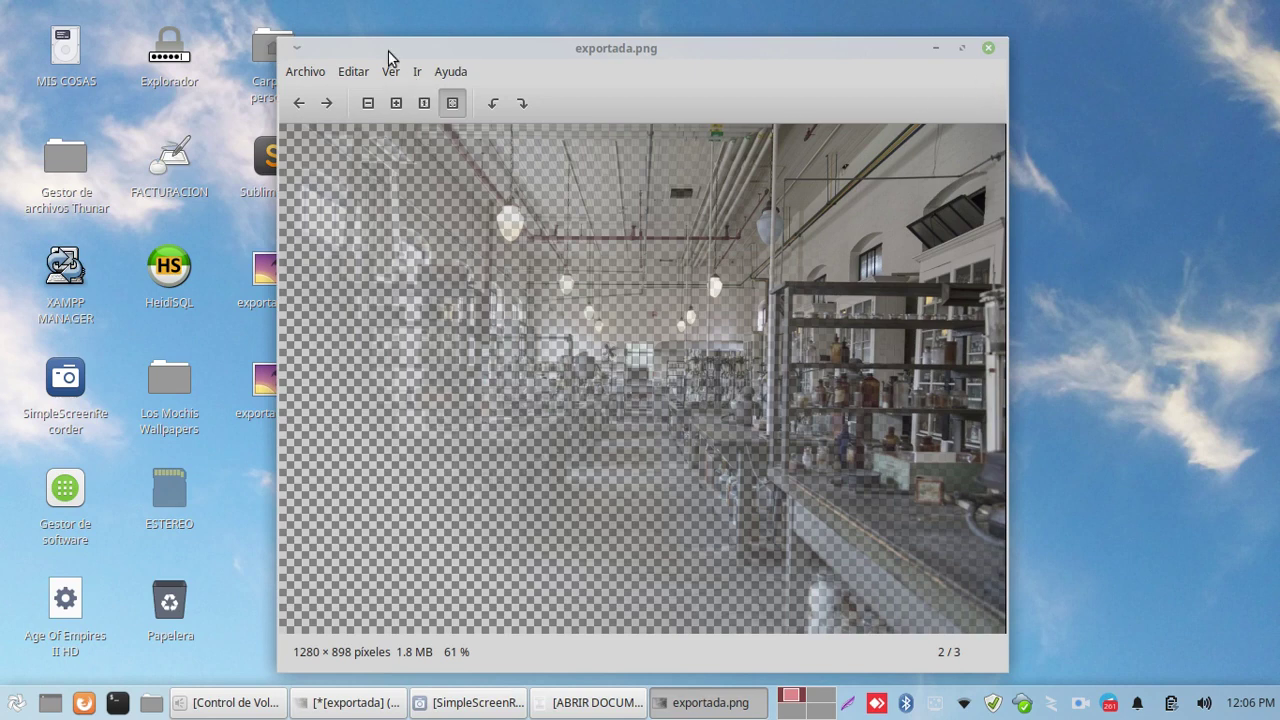
drag(391, 55, 431, 67)
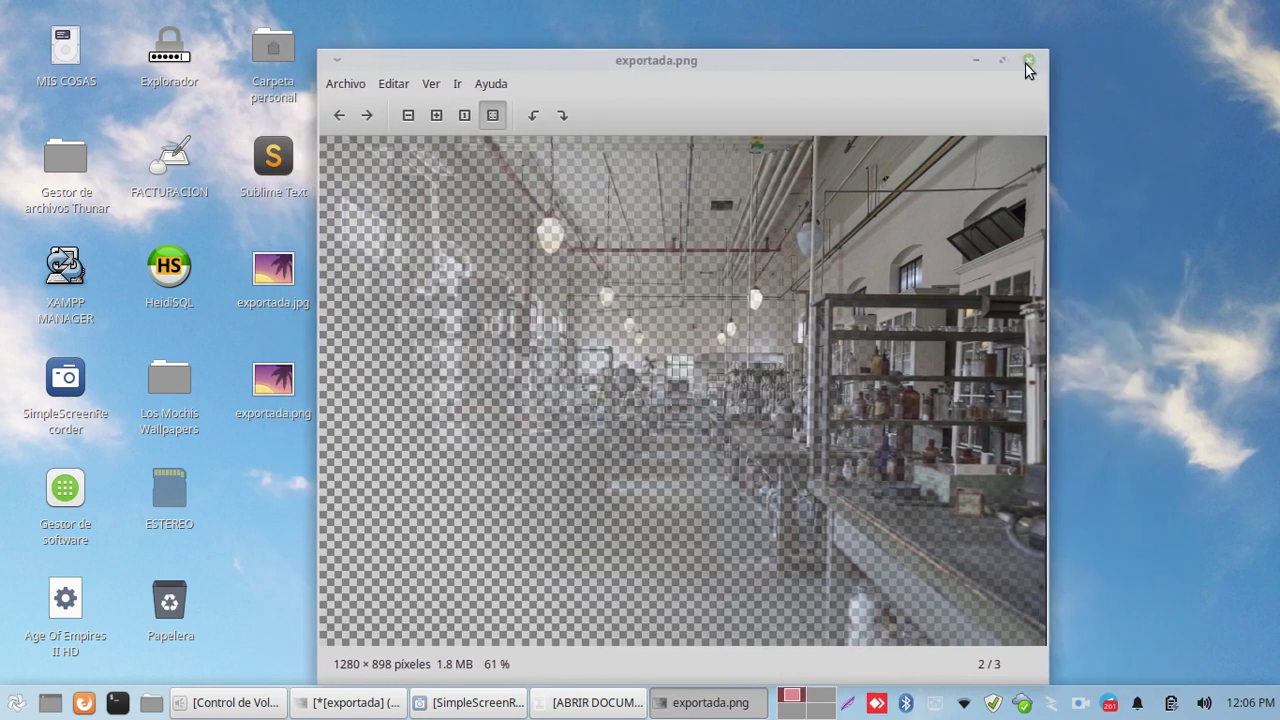
click(1027, 62)
Select the three image icons and permanently delete them with Shift+Delete
mouse_move(590, 441)
mouse_down()
mouse_move(222, 278)
mouse_move(260, 268)
mouse_up()
key(shift+Delete)
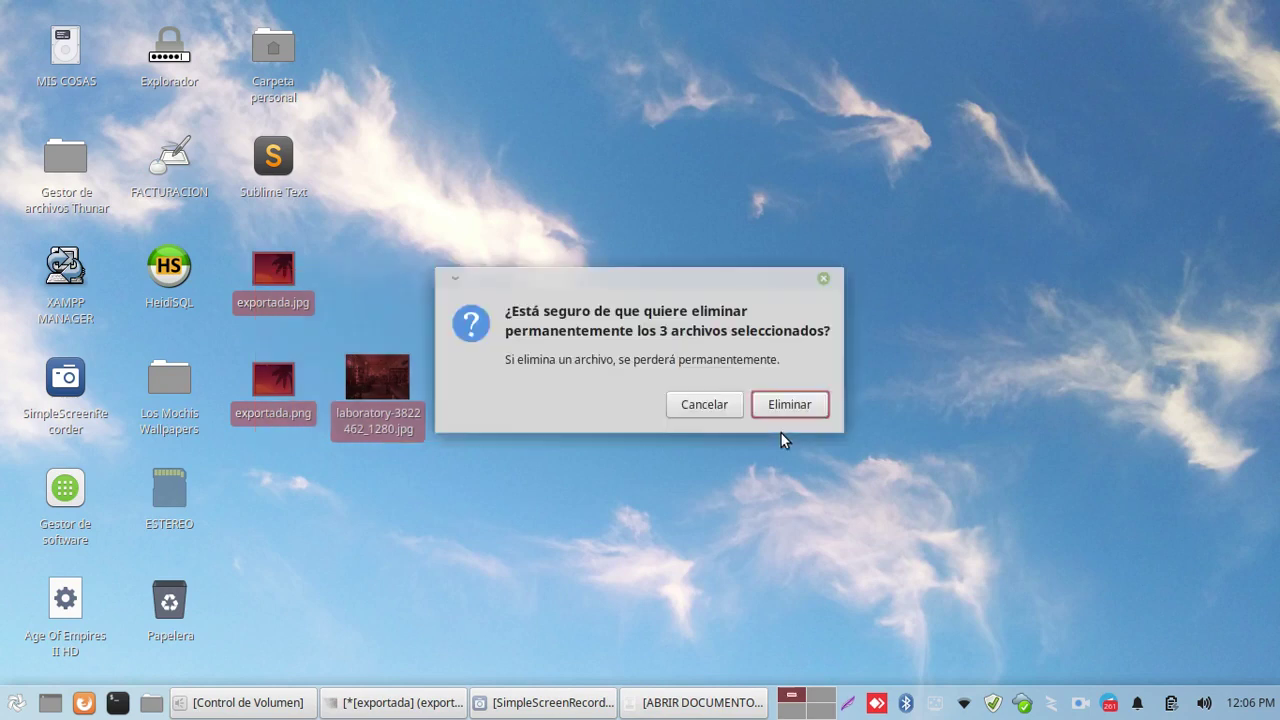
key(Return)
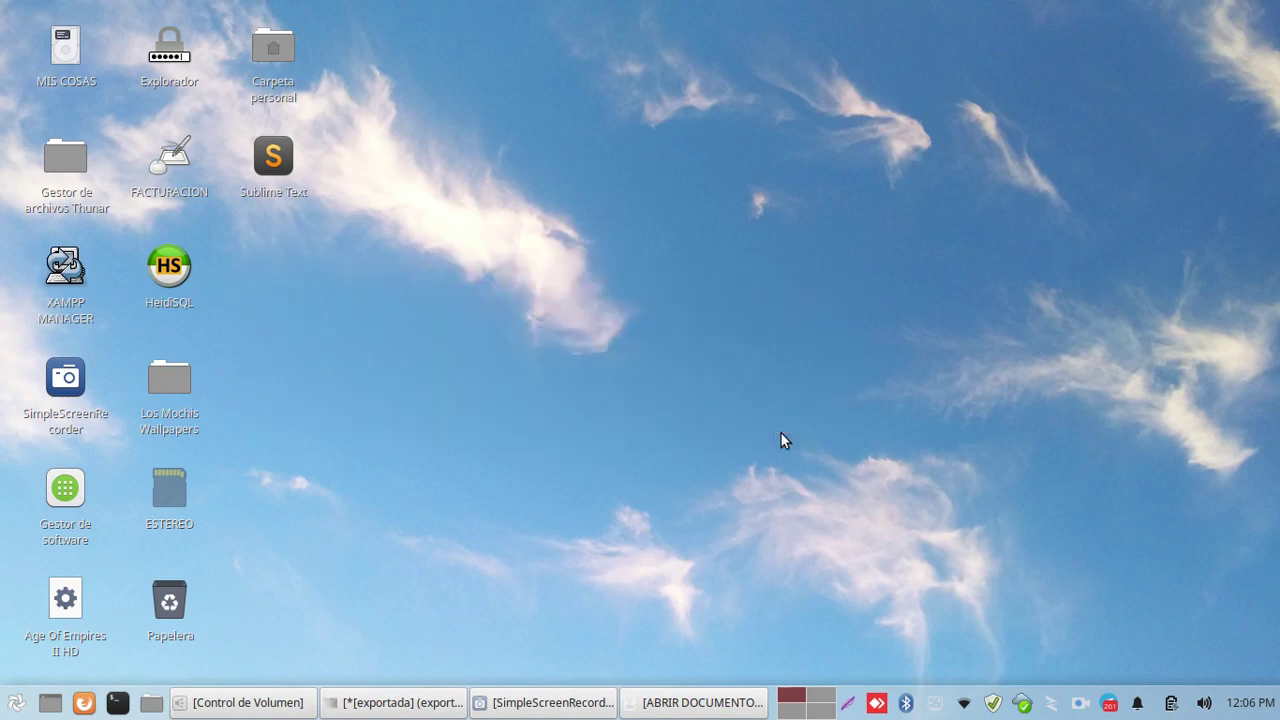